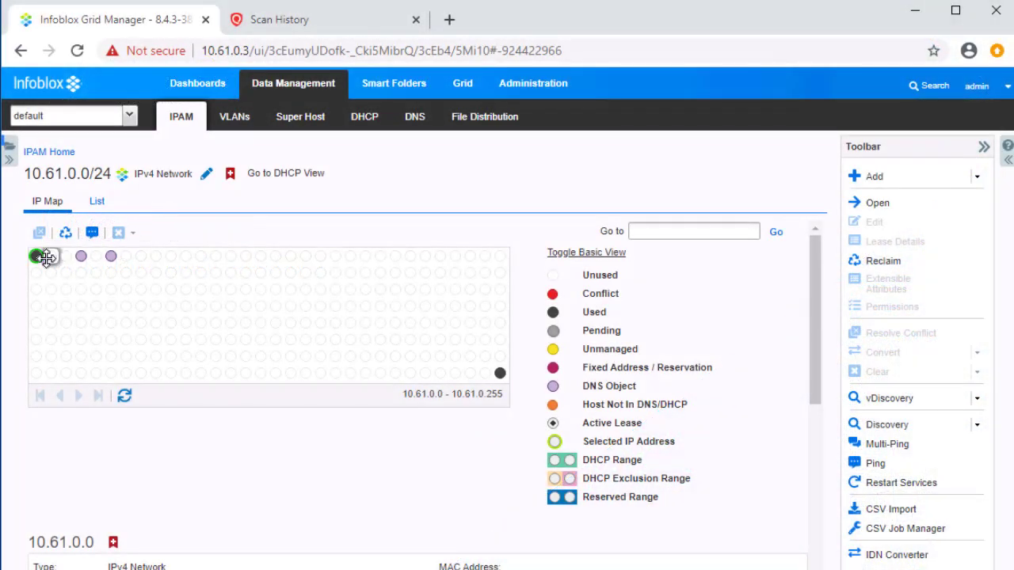
# Start a new host for 10.61.0.1 from the IP Map and name it myhost.
pyautogui.click(48, 257)
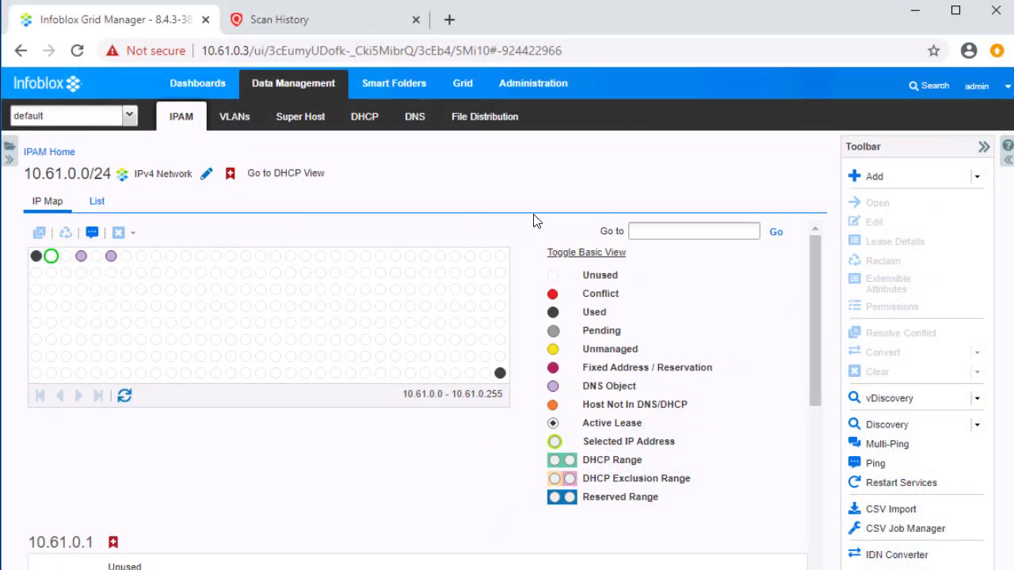
pyautogui.click(980, 177)
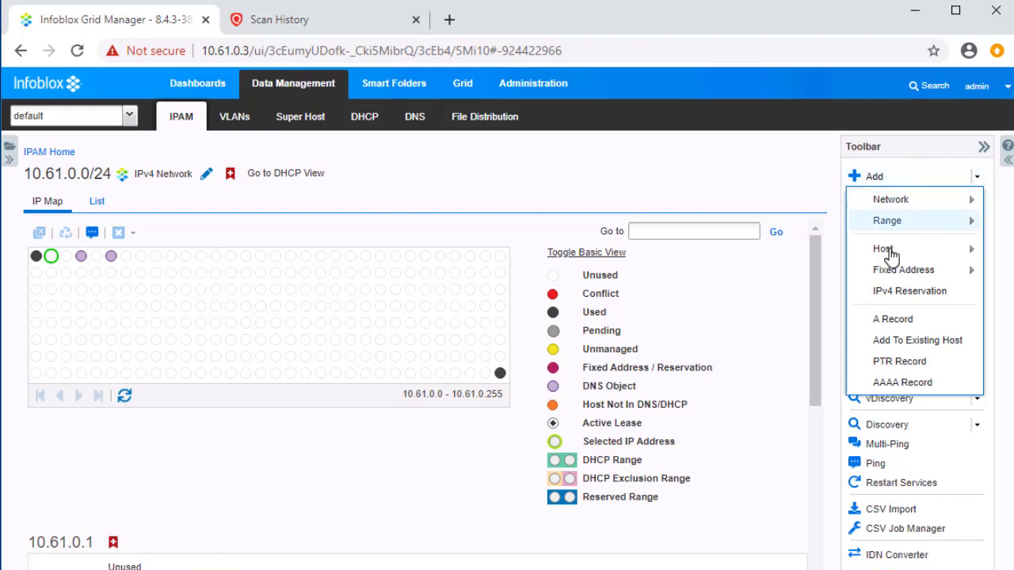
pyautogui.moveTo(911, 248)
pyautogui.click(831, 252)
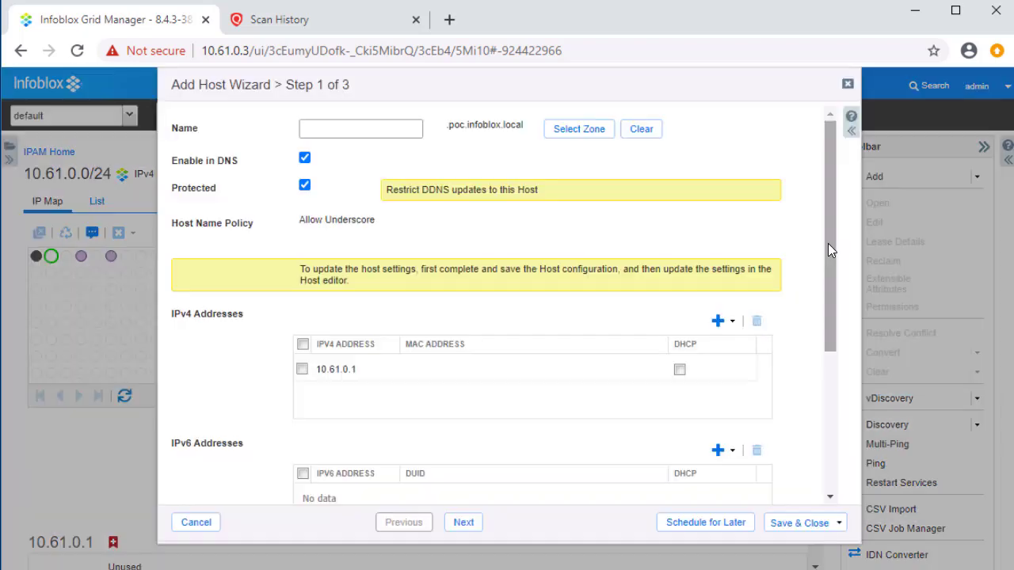
pyautogui.click(400, 131)
pyautogui.write('myhost')
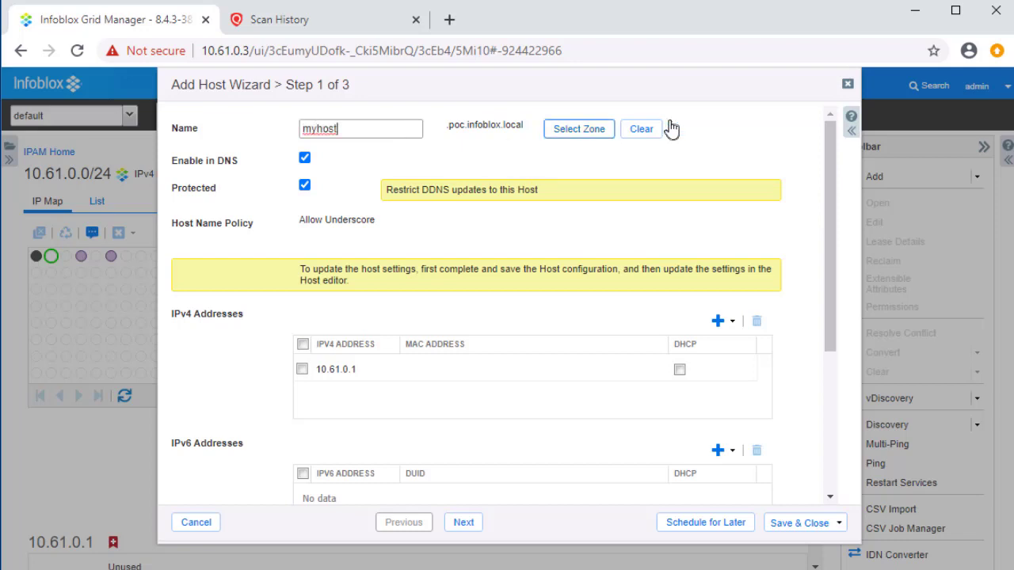
pyautogui.moveTo(830, 147); pyautogui.dragTo(836, 199)
pyautogui.scroll(-2, 837, 240)
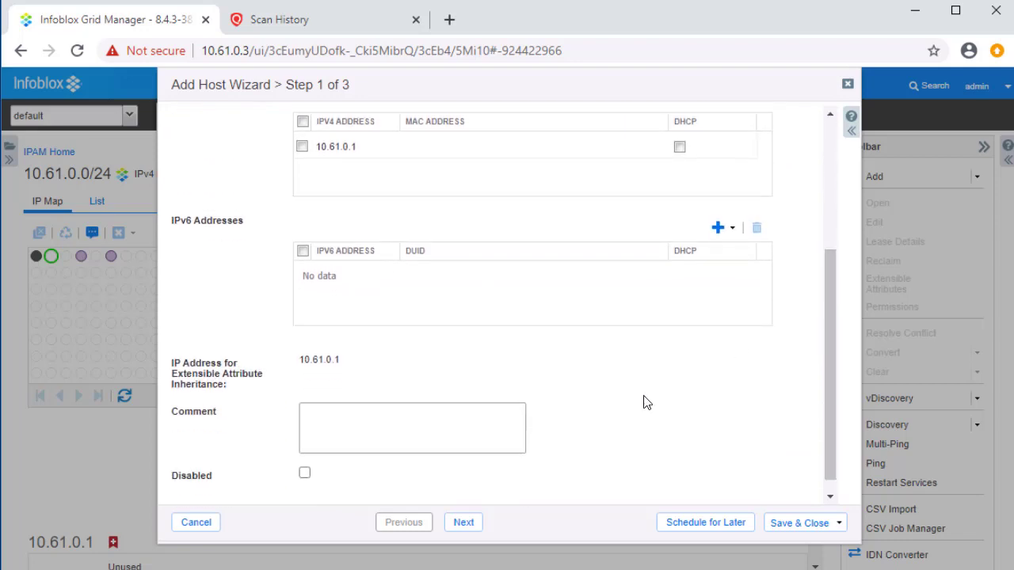
# Give myhost a Qualys_Assets_Group extensible attribute with value Asset-Group-For-myhost.
pyautogui.click(464, 524)
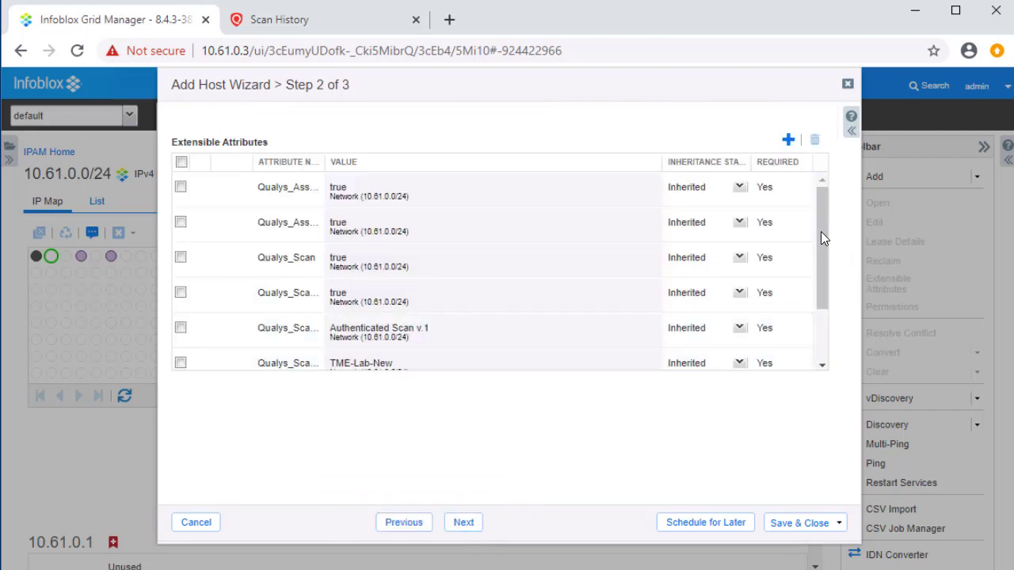
pyautogui.moveTo(821, 231); pyautogui.dragTo(819, 299)
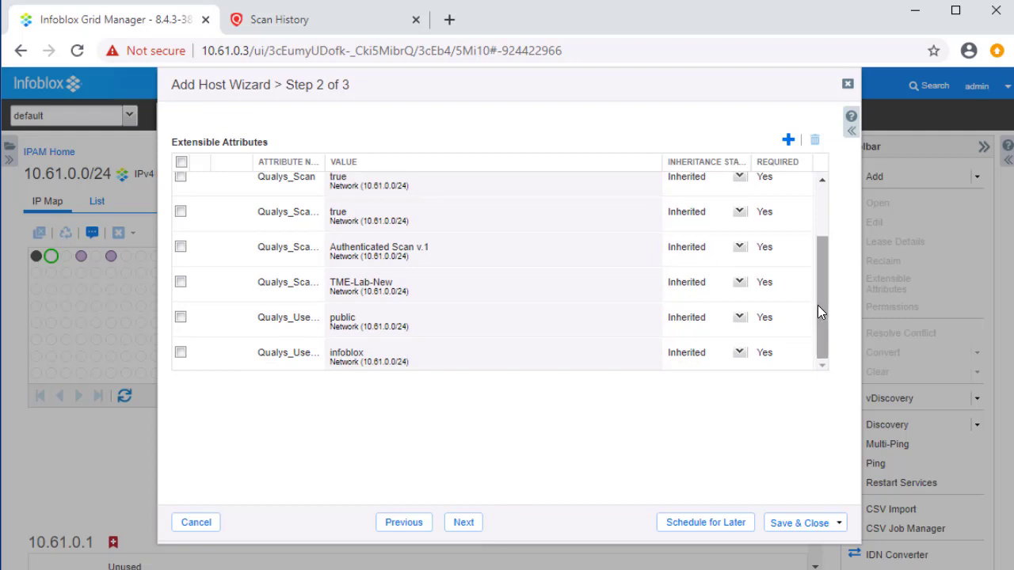
pyautogui.click(788, 140)
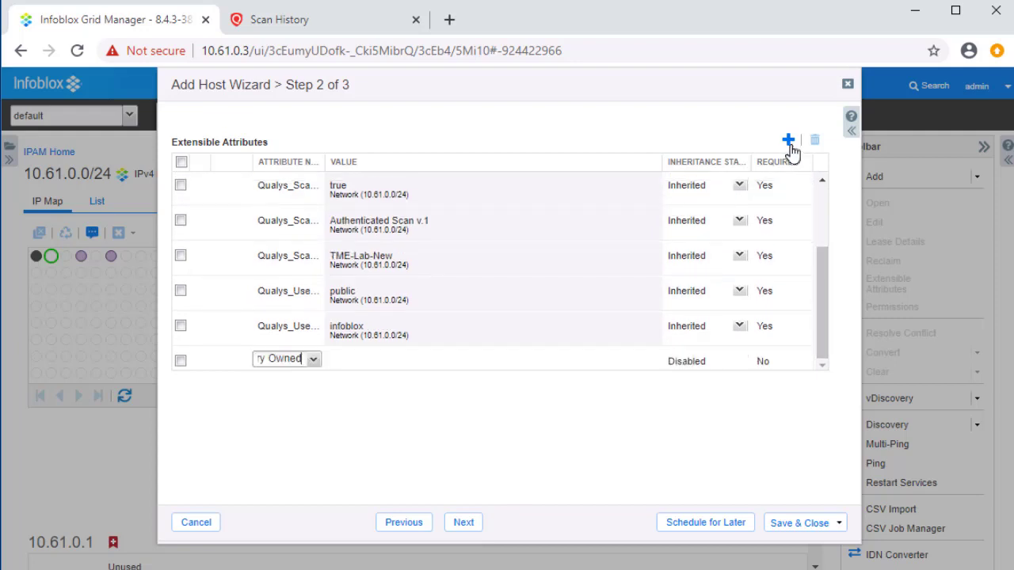
pyautogui.click(314, 359)
pyautogui.click(339, 393)
pyautogui.click(361, 366)
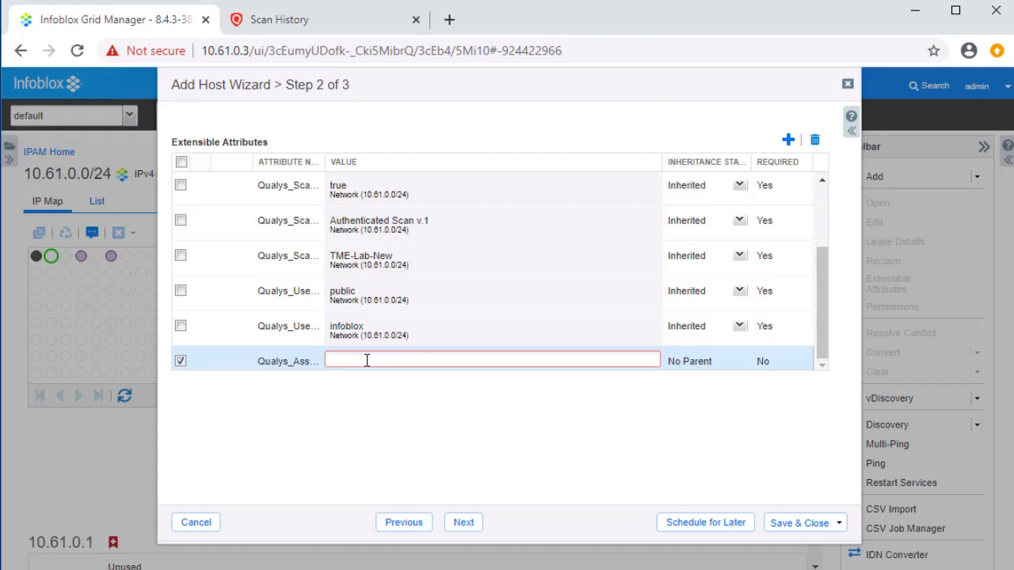
pyautogui.write('Asset')
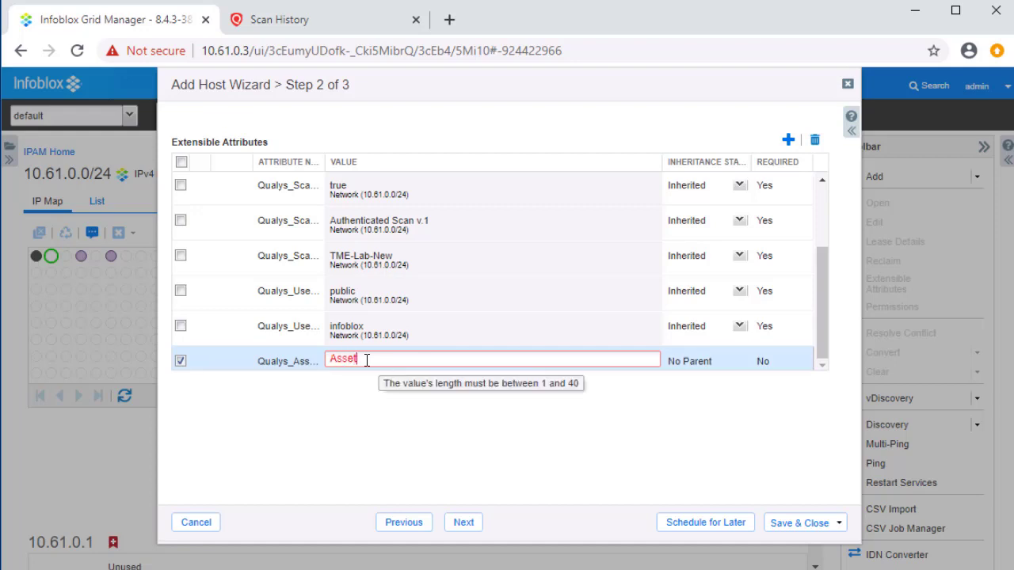
pyautogui.write('-Group-For-myhost')
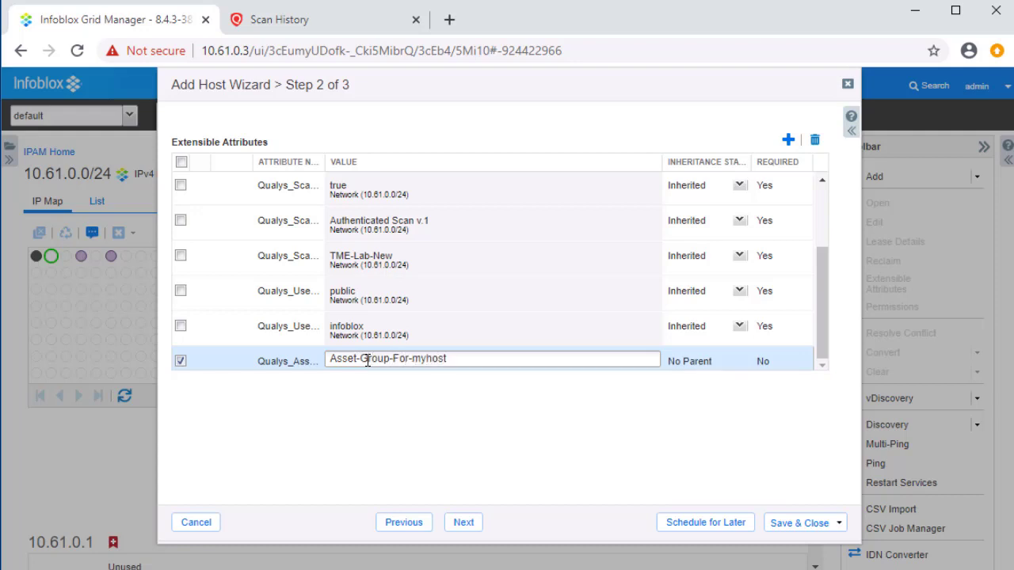
# Save host myhost and refresh the 10.61.0.0/24 IP Map so 10.61.0.1 shows as a Host.
pyautogui.click(780, 521)
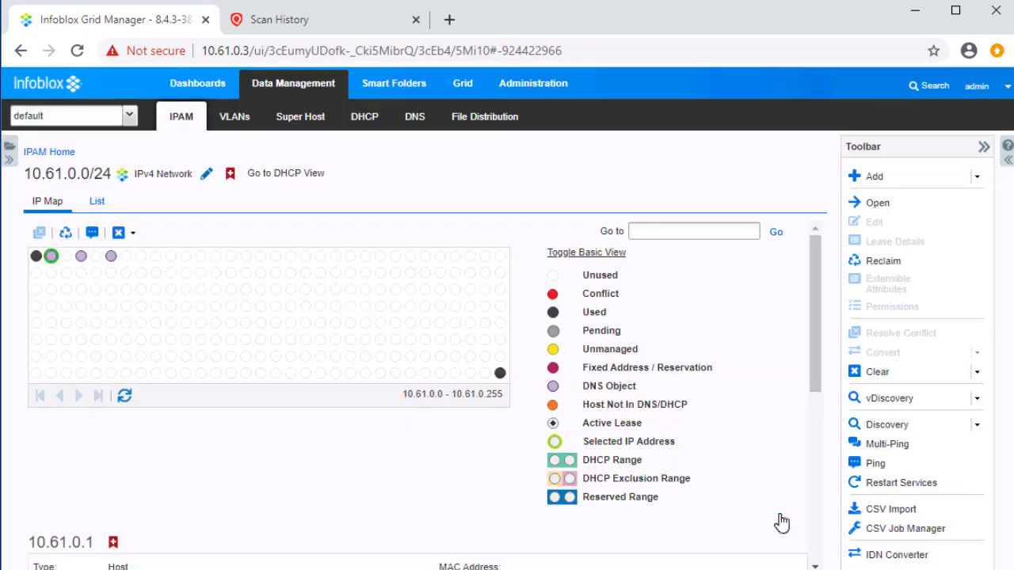
pyautogui.click(125, 399)
pyautogui.moveTo(819, 327); pyautogui.dragTo(830, 502)
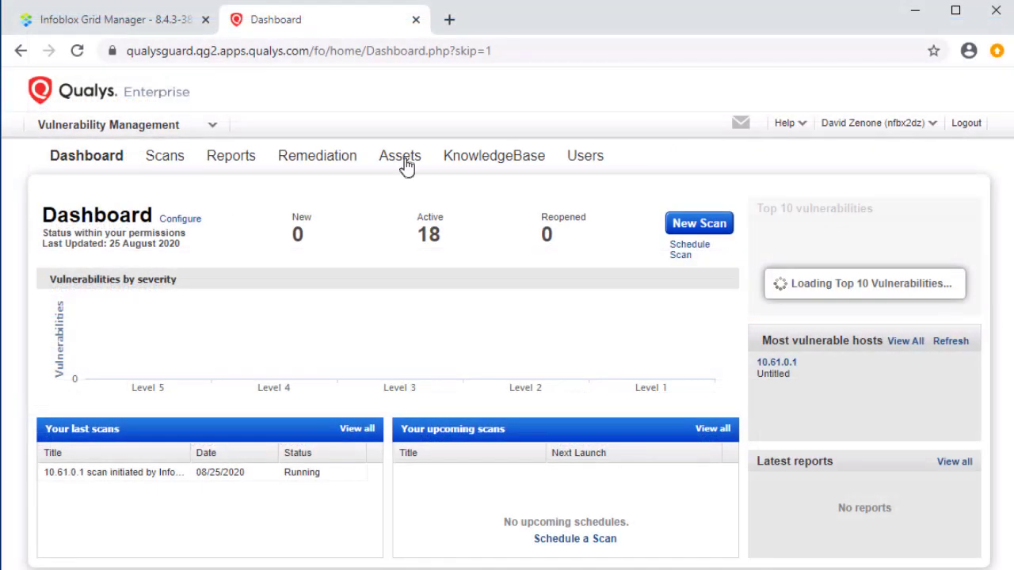
# Show the Qualys asset groups list containing Asset-Group-For-myhost for 10.61.0.1.
pyautogui.click(407, 164)
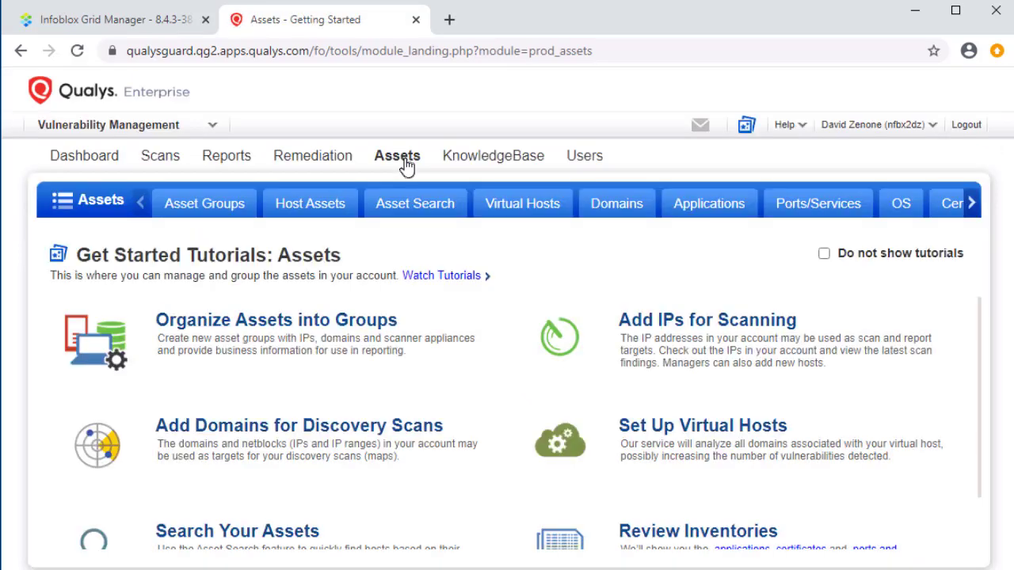
pyautogui.click(222, 221)
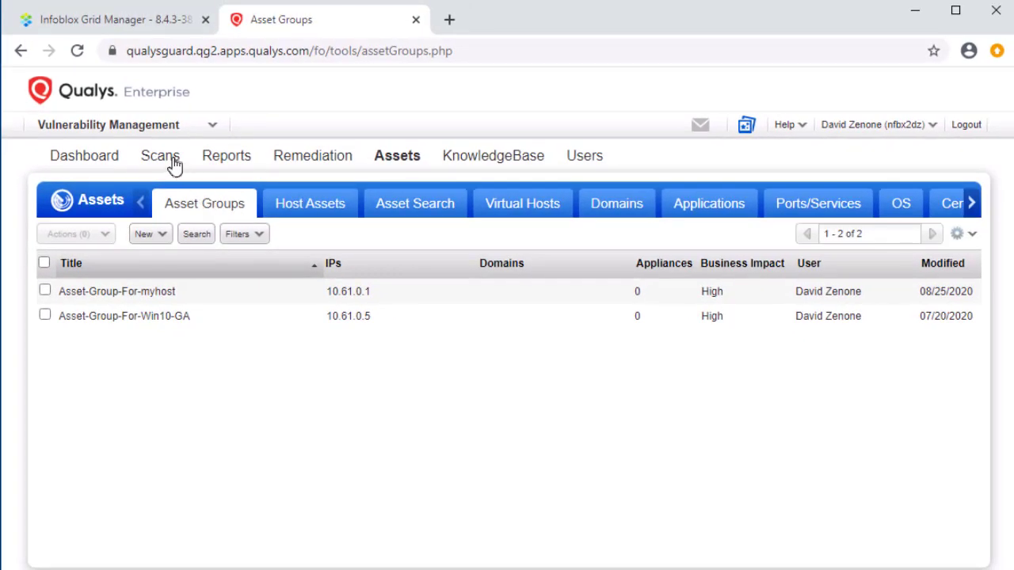
# View the scan results report of the Infoblox-initiated 10.61.0.1 scan from the scan history.
pyautogui.click(174, 163)
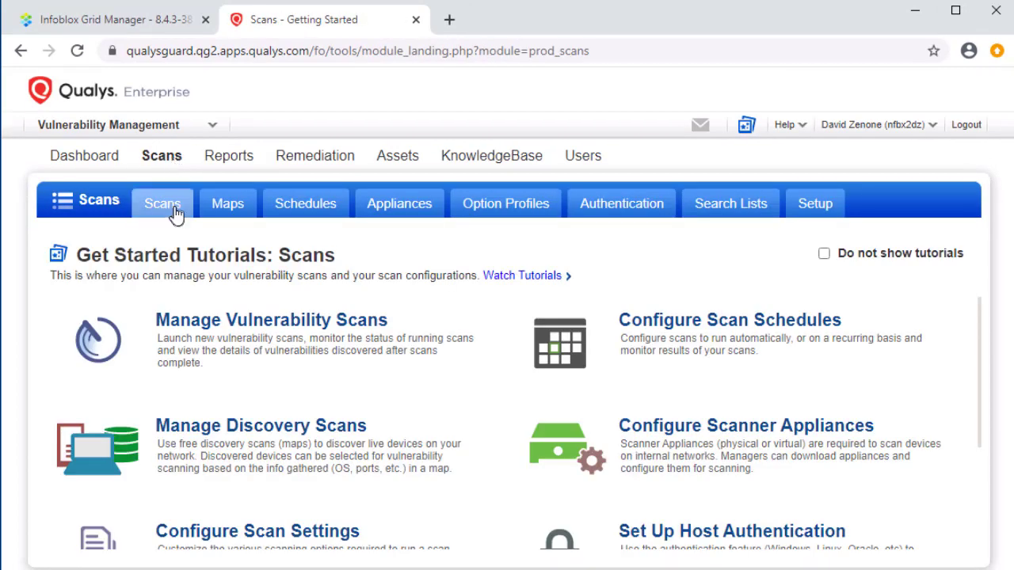
pyautogui.click(162, 204)
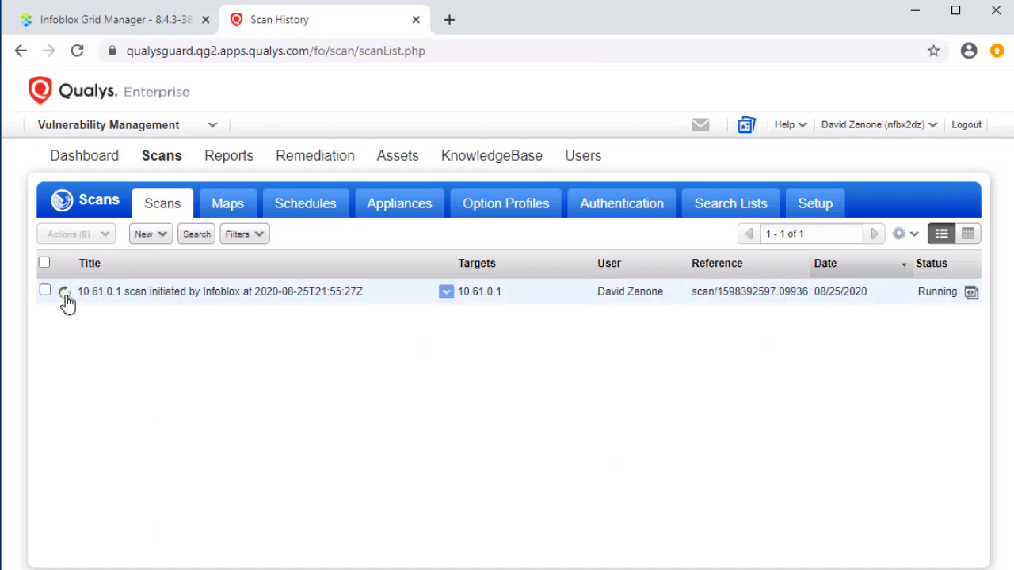
pyautogui.moveTo(67, 302)
pyautogui.click(45, 290)
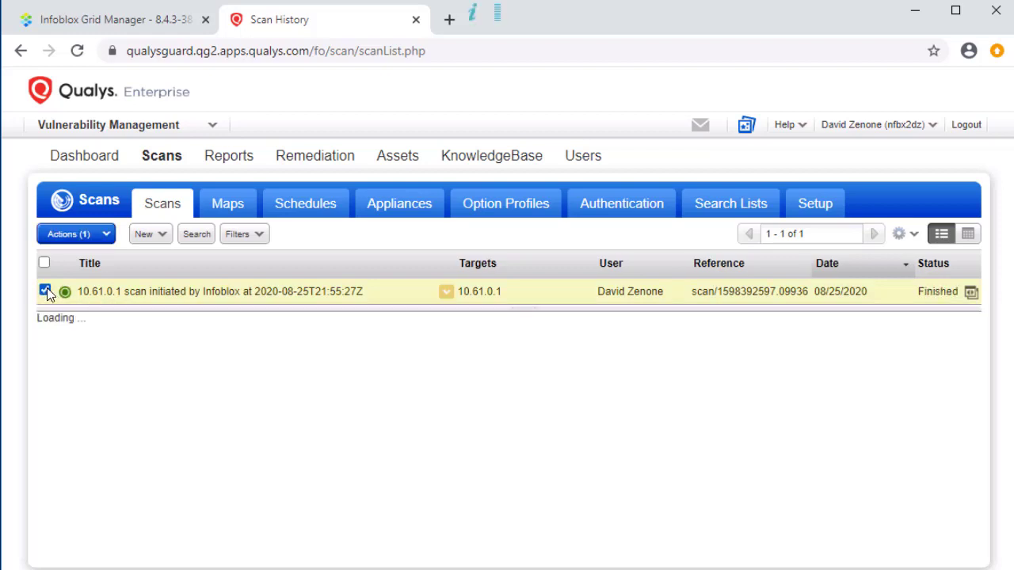
pyautogui.click(447, 293)
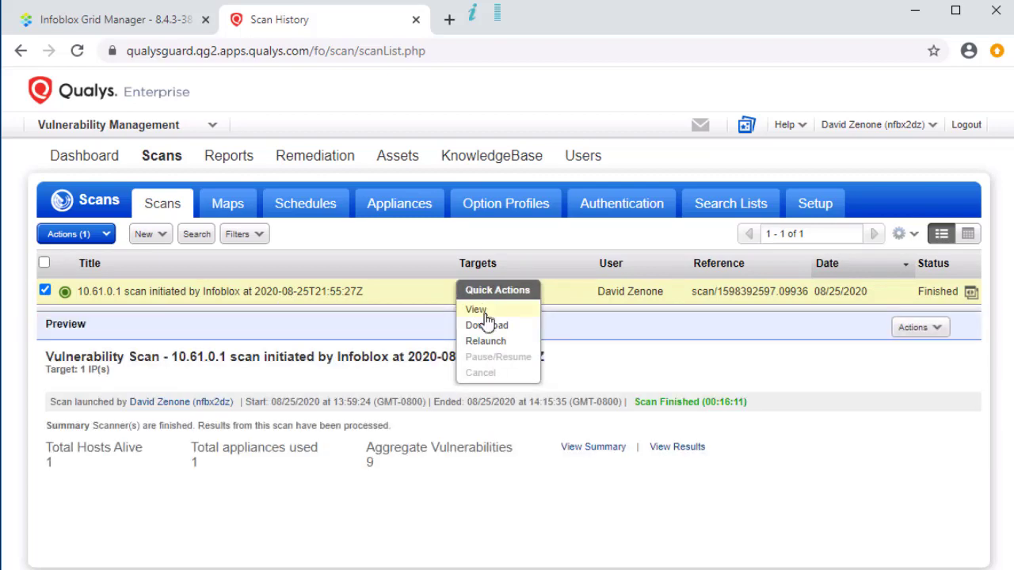
pyautogui.click(478, 309)
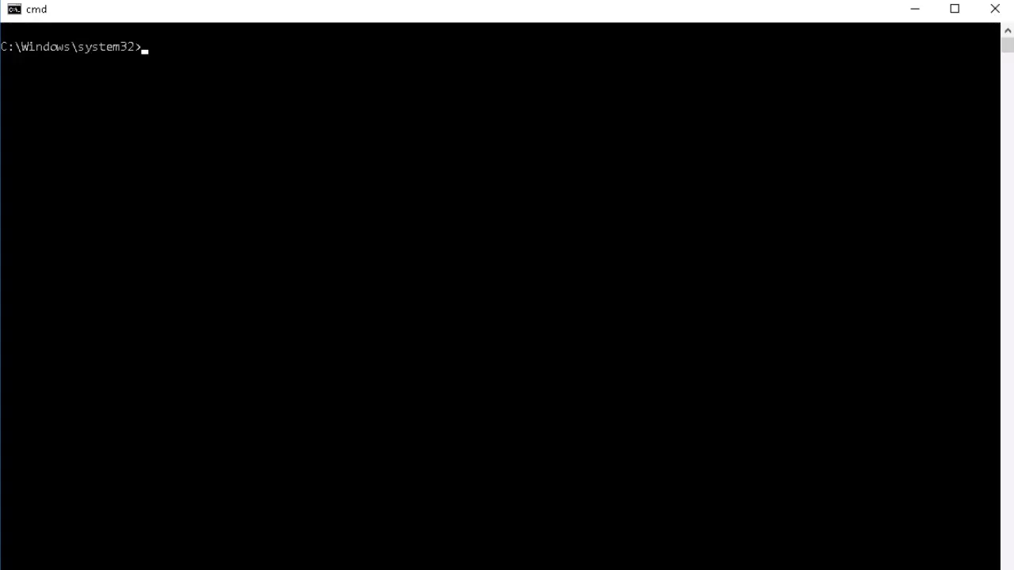
# Run dig example.com to get an NXDOMAIN answer from the local.rpz zone.
pyautogui.write('dig example.com')
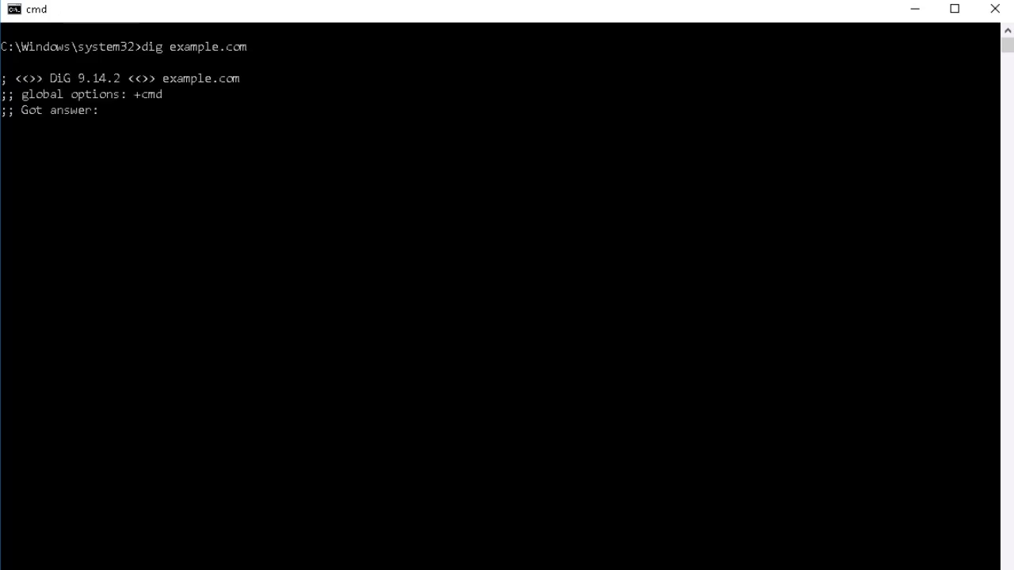
pyautogui.press('Return')
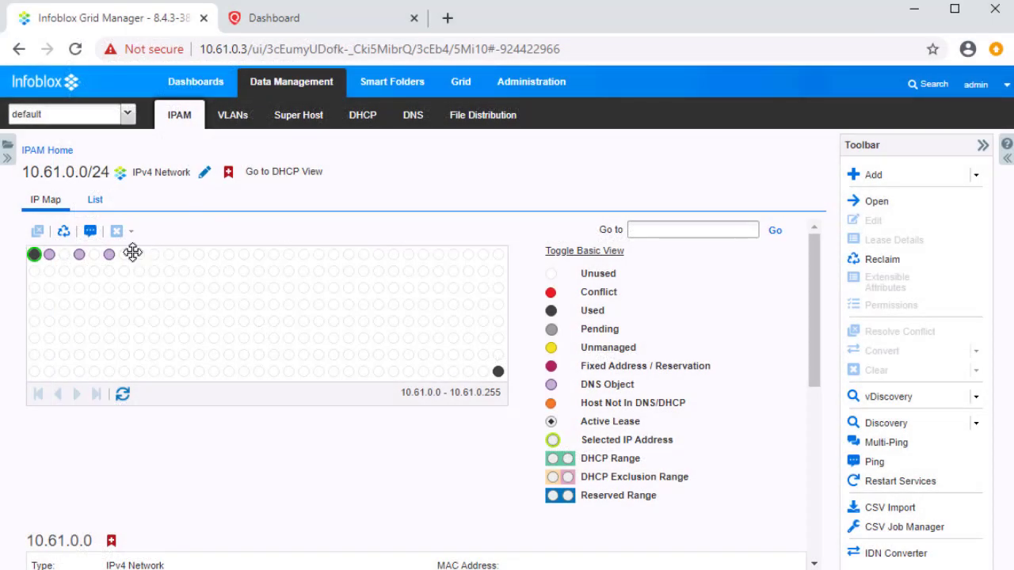
# Select 10.61.0.5 in the IP Map and bring its QUALYS_LASTSCANTIME value into view.
pyautogui.moveTo(108, 254)
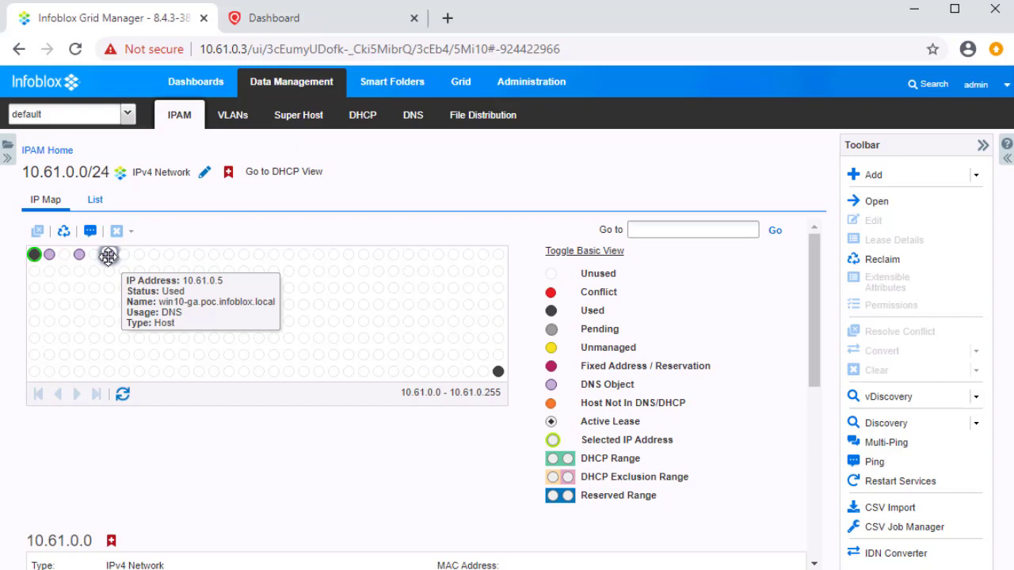
pyautogui.click(108, 255)
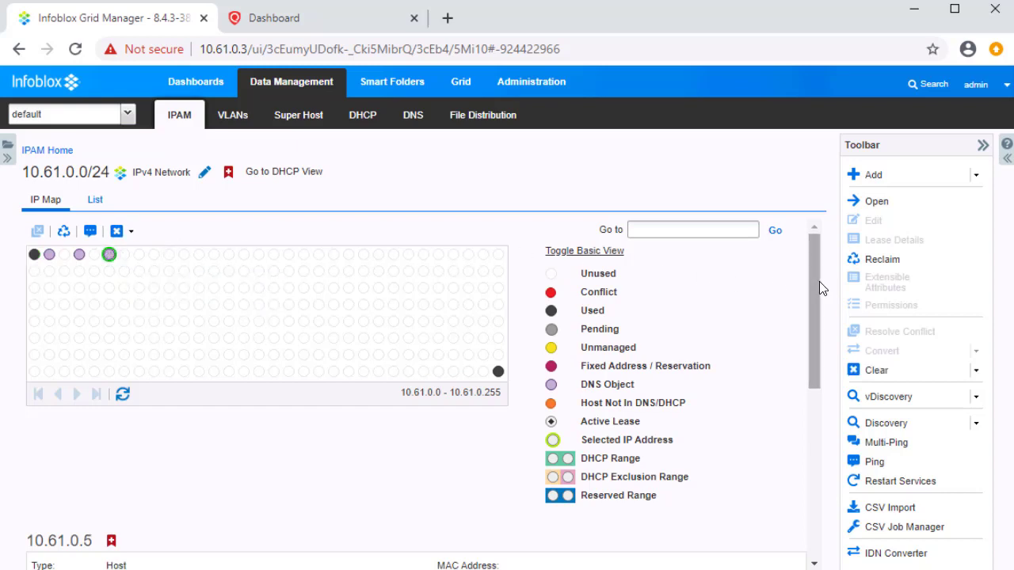
pyautogui.moveTo(818, 282); pyautogui.dragTo(819, 422)
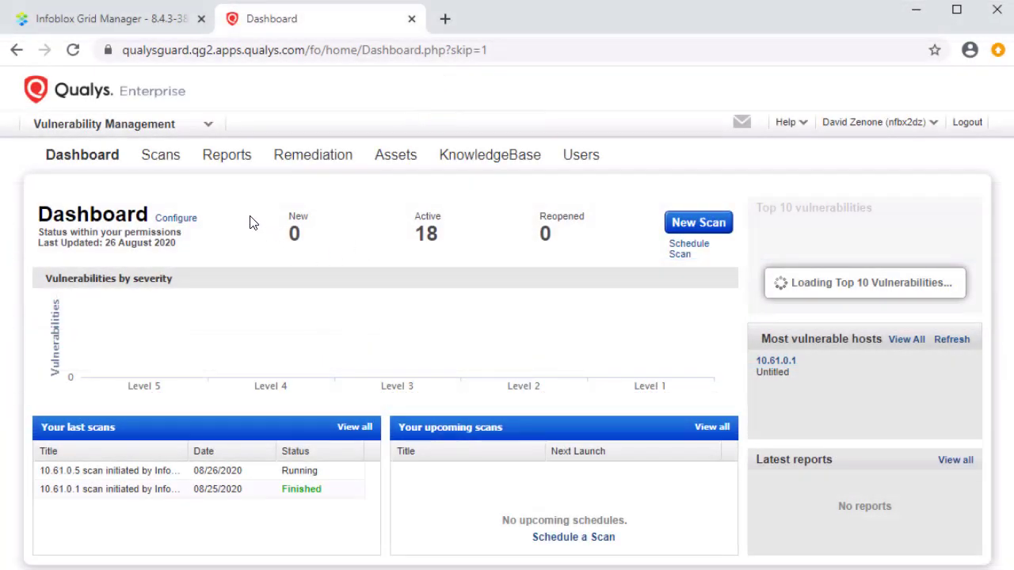
# List Qualys scan history showing the finished Infoblox-initiated 10.61.0.5 scan.
pyautogui.click(156, 164)
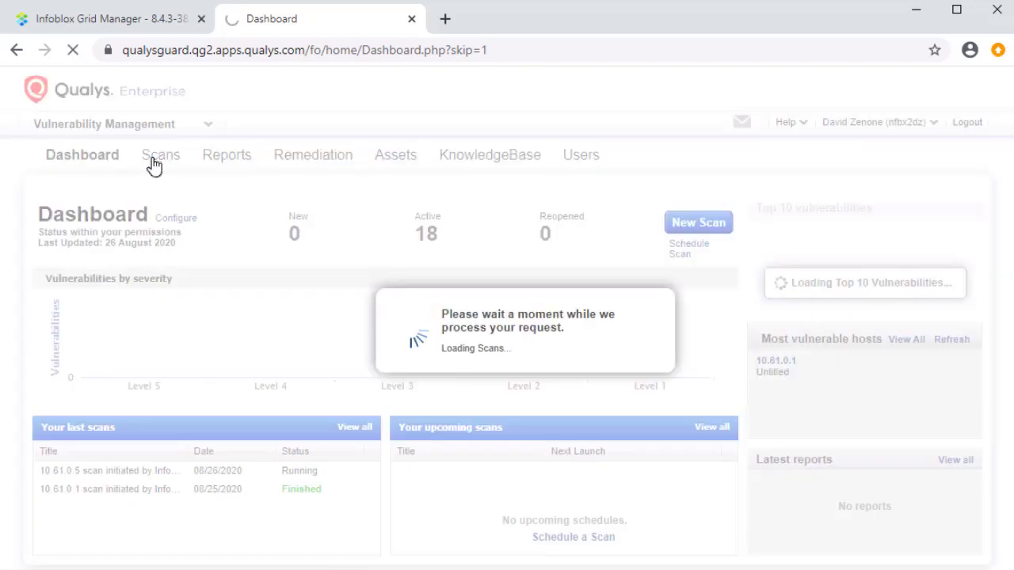
pyautogui.click(156, 206)
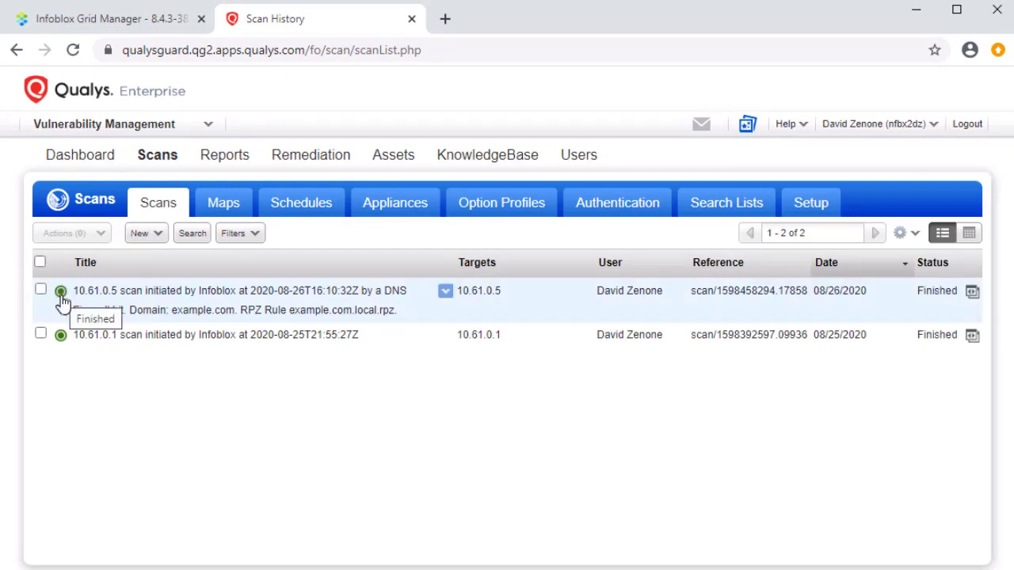
# Open the Scan Results report for the 10.61.0.5 scan via Quick Actions > View.
pyautogui.click(445, 292)
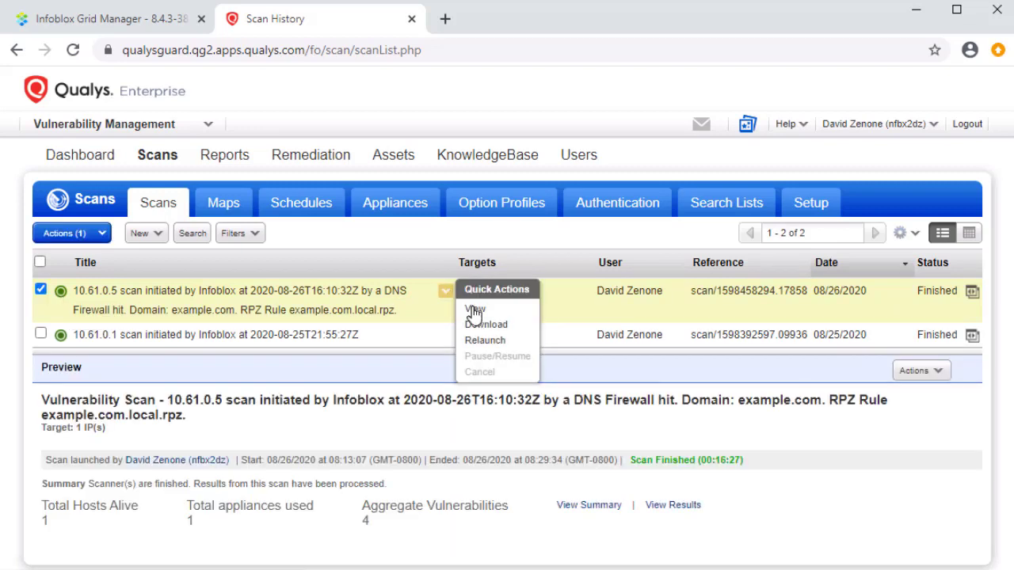
pyautogui.click(478, 309)
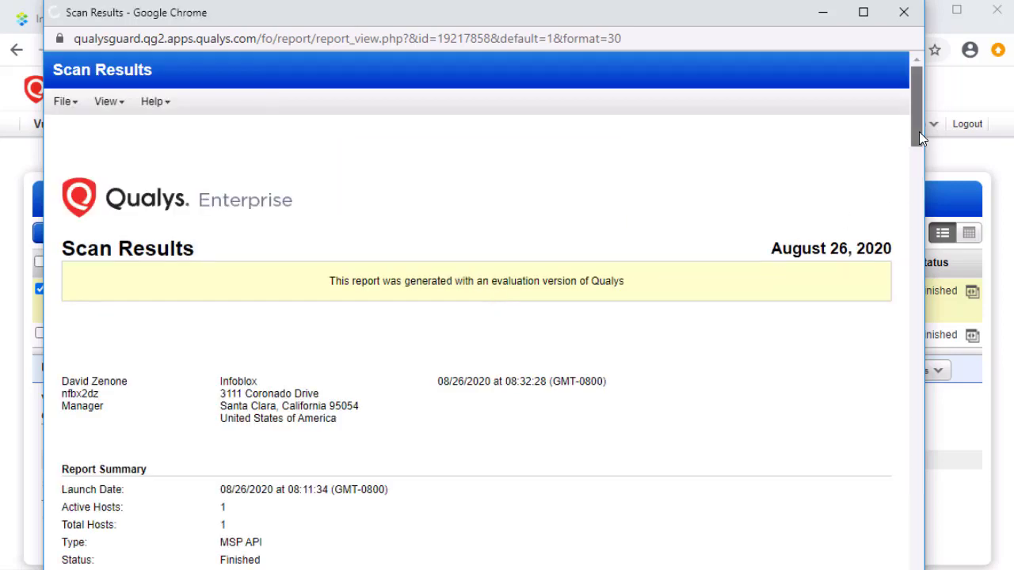
pyautogui.moveTo(919, 131); pyautogui.dragTo(916, 229)
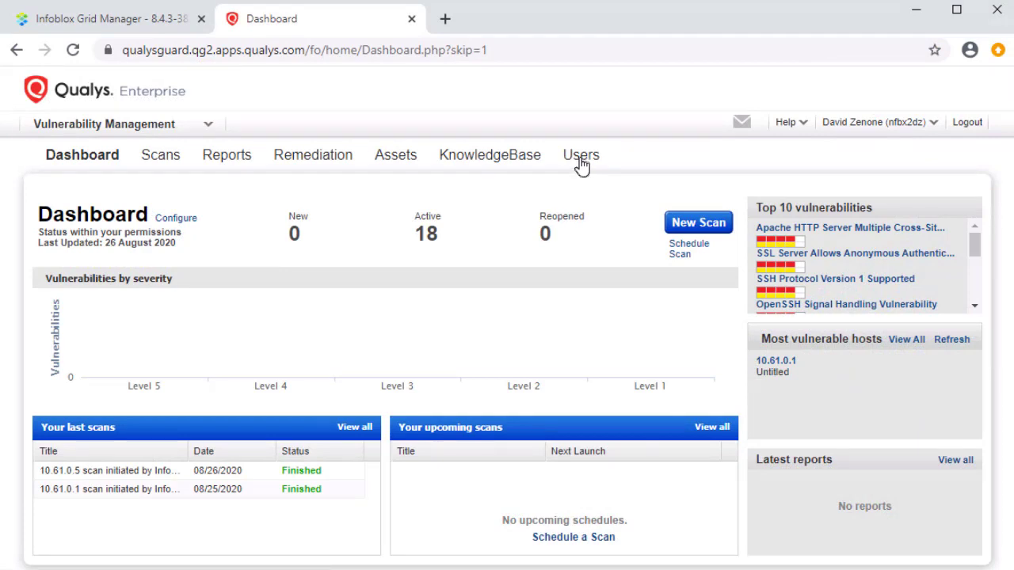
# Start a new Qualys user and enter the user's first and last name.
pyautogui.click(583, 162)
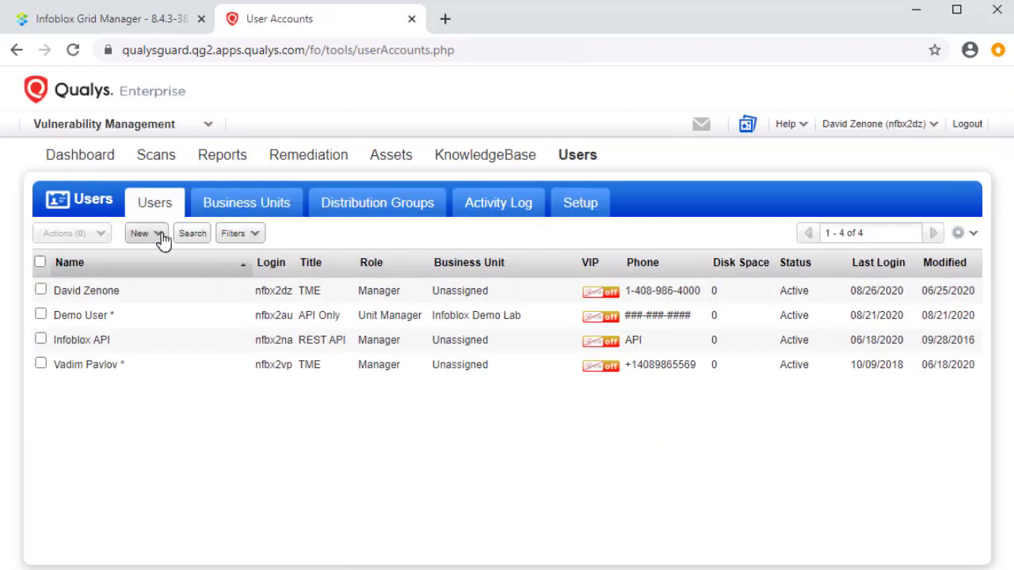
pyautogui.click(162, 238)
pyautogui.click(151, 256)
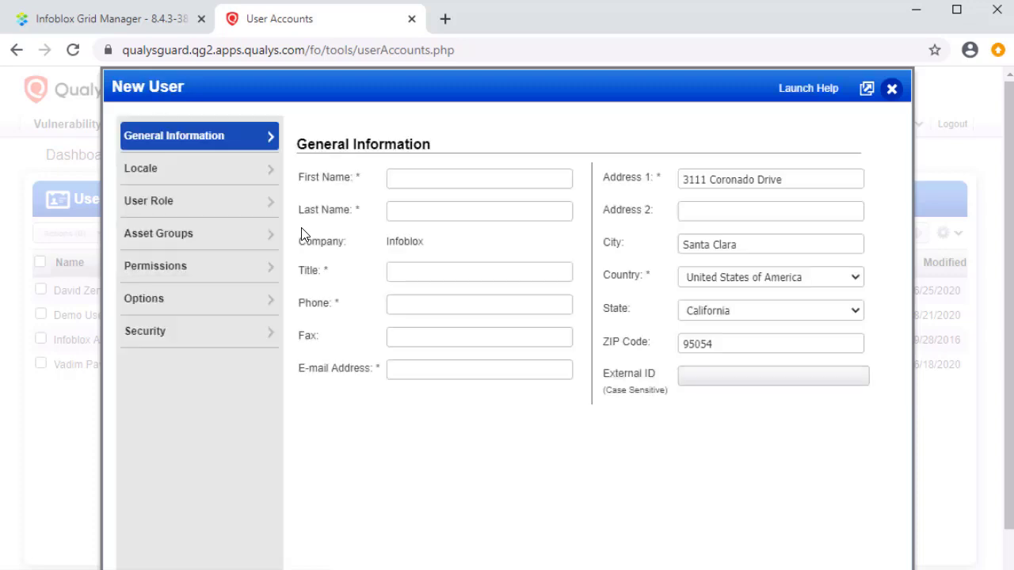
pyautogui.click(402, 219)
pyautogui.write('My')
pyautogui.press('Tab')
pyautogui.write('Api User')
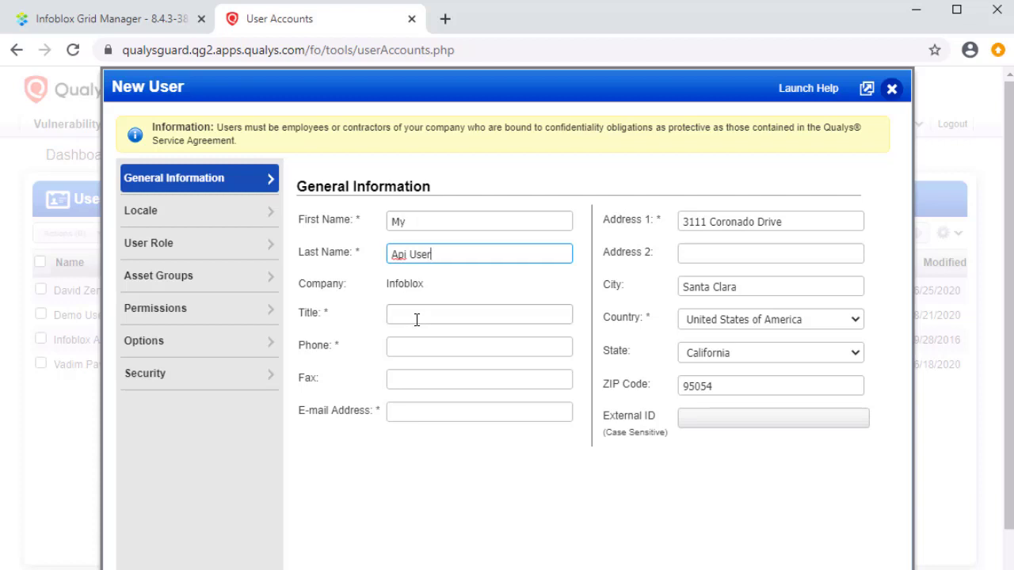
# Fill in title API User, the user's phone number and e-mail address.
pyautogui.click(417, 319)
pyautogui.write('API User')
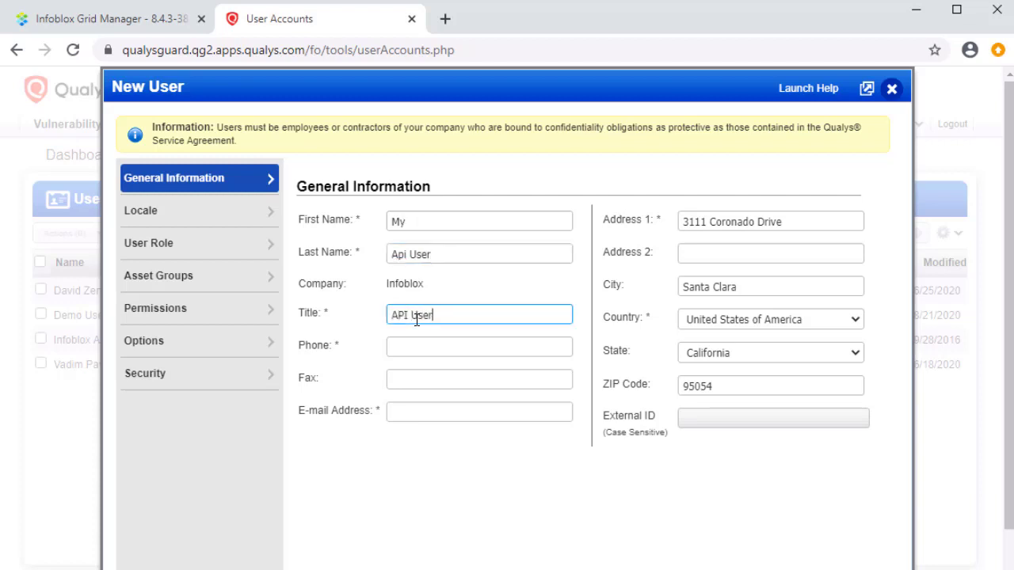
pyautogui.press('Tab')
pyautogui.write('###-###-####')
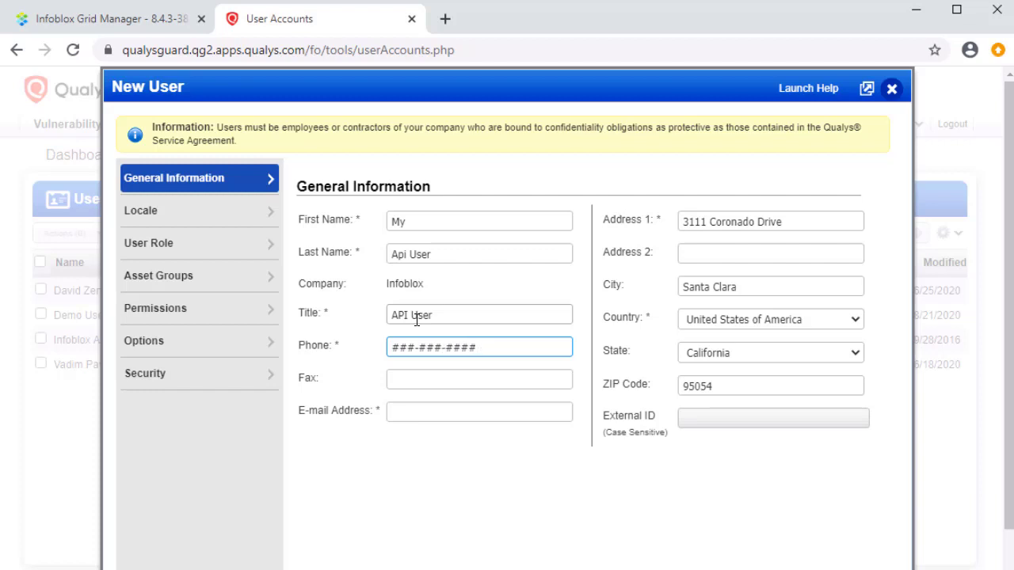
pyautogui.click(410, 381)
pyautogui.click(404, 413)
pyautogui.write('MyEmail@company.com')
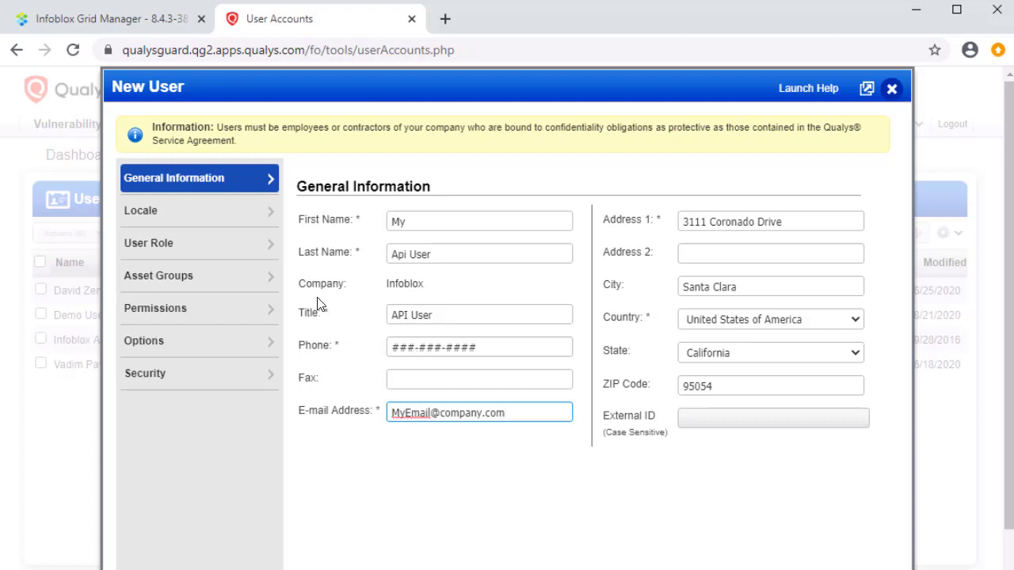
# Assign the new Qualys user the Manager role, leaving only API access enabled with GUI unchecked.
pyautogui.click(206, 244)
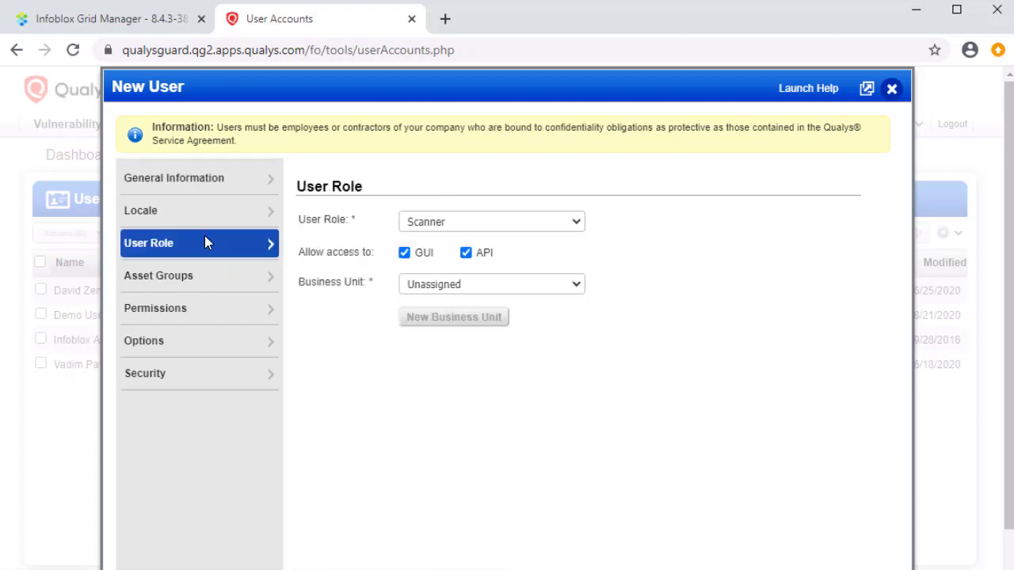
pyautogui.click(448, 229)
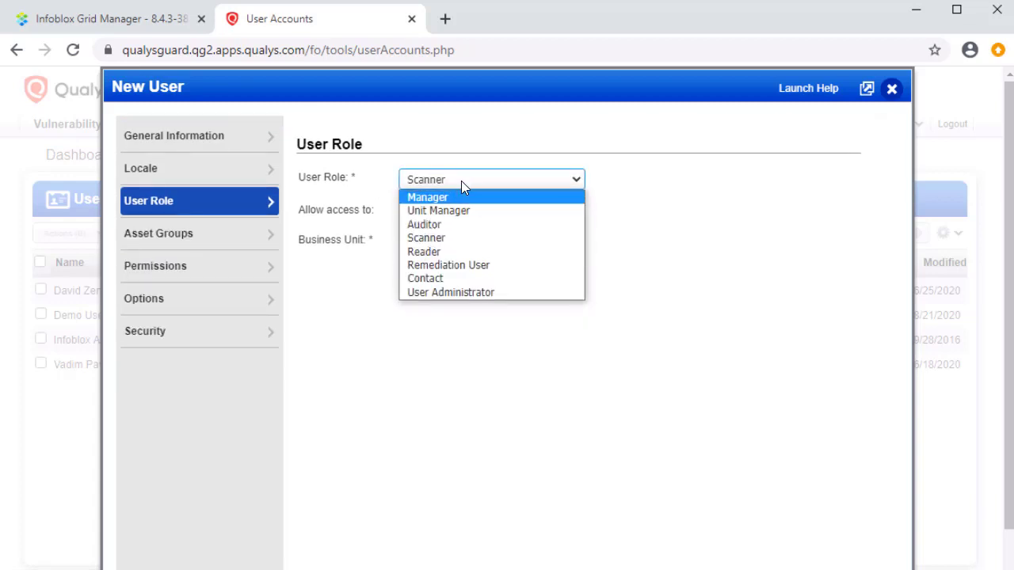
pyautogui.click(452, 198)
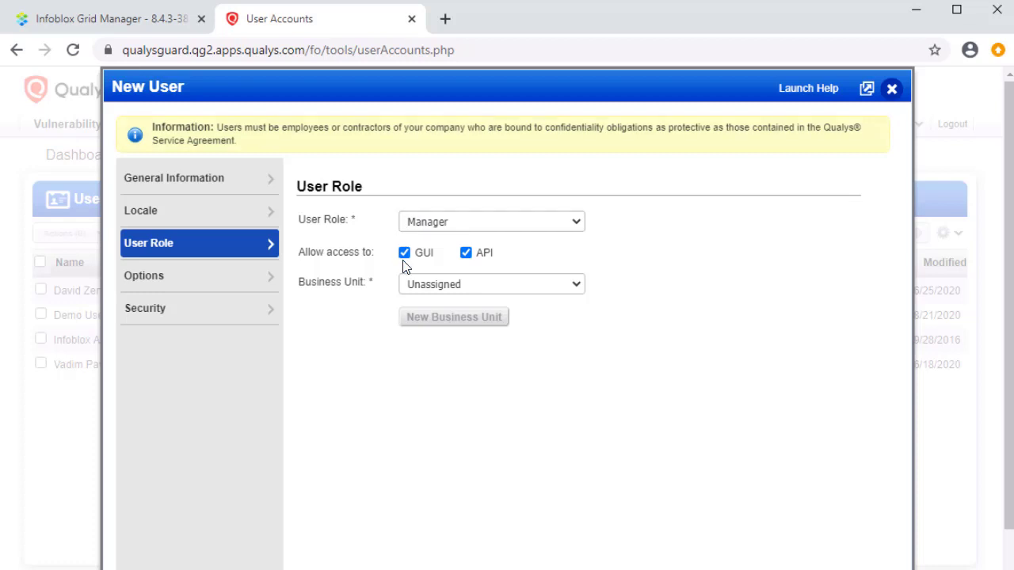
pyautogui.click(405, 256)
pyautogui.scroll(-1, 1012, 278)
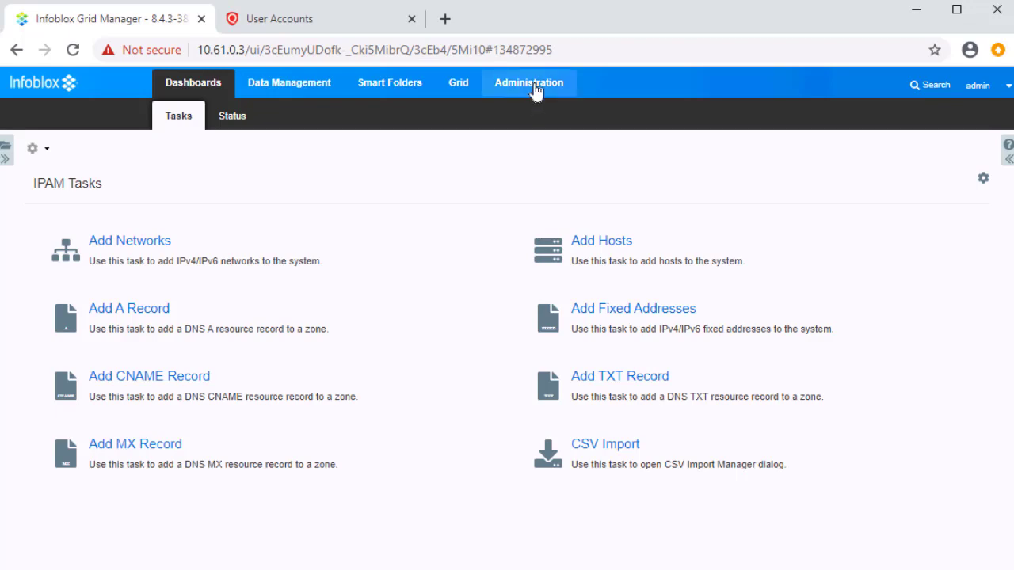
# Filter Administration > Extensible Attributes by 'Qua' and review the Qualys attribute rows.
pyautogui.click(535, 87)
pyautogui.click(531, 119)
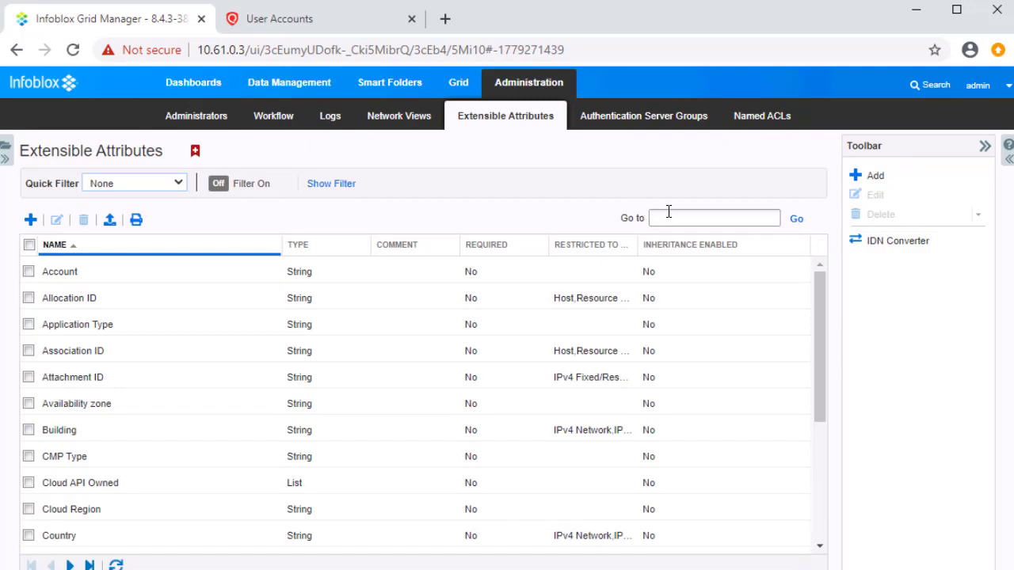
pyautogui.click(673, 214)
pyautogui.write('Qua')
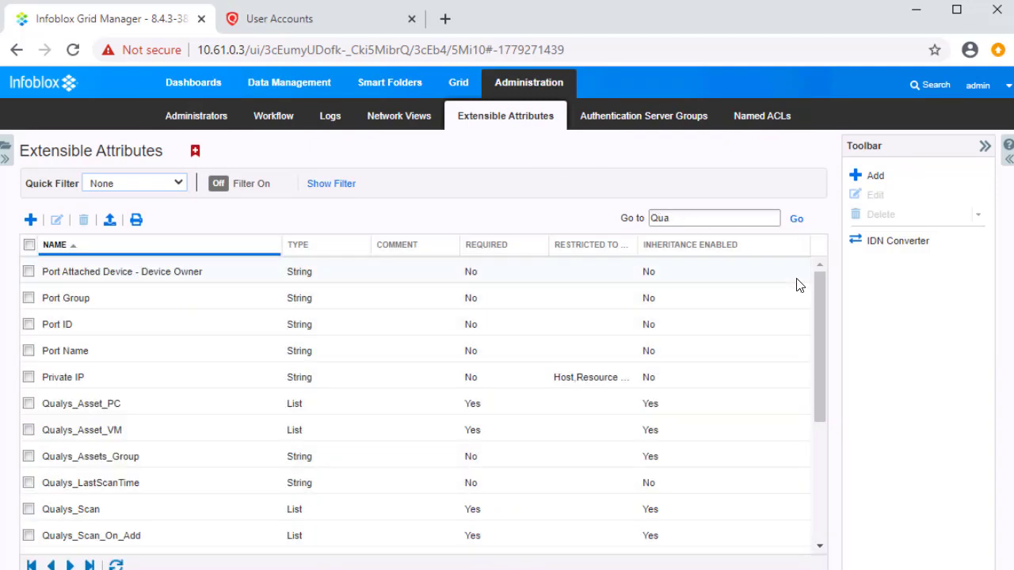
pyautogui.moveTo(823, 325); pyautogui.dragTo(826, 389)
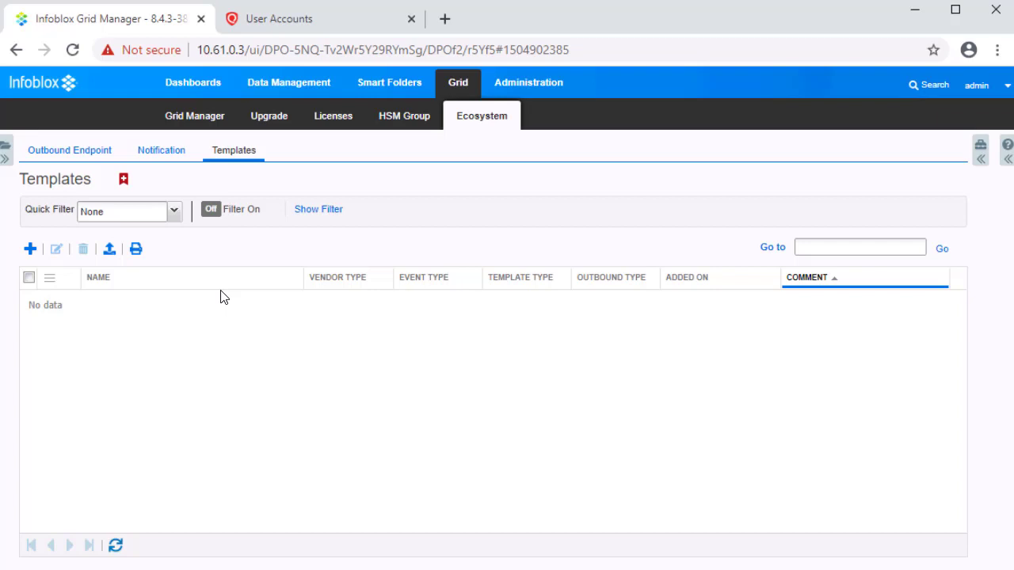
# Upload Qualys Asset.json and add it as the Qualys Assets template.
pyautogui.click(30, 250)
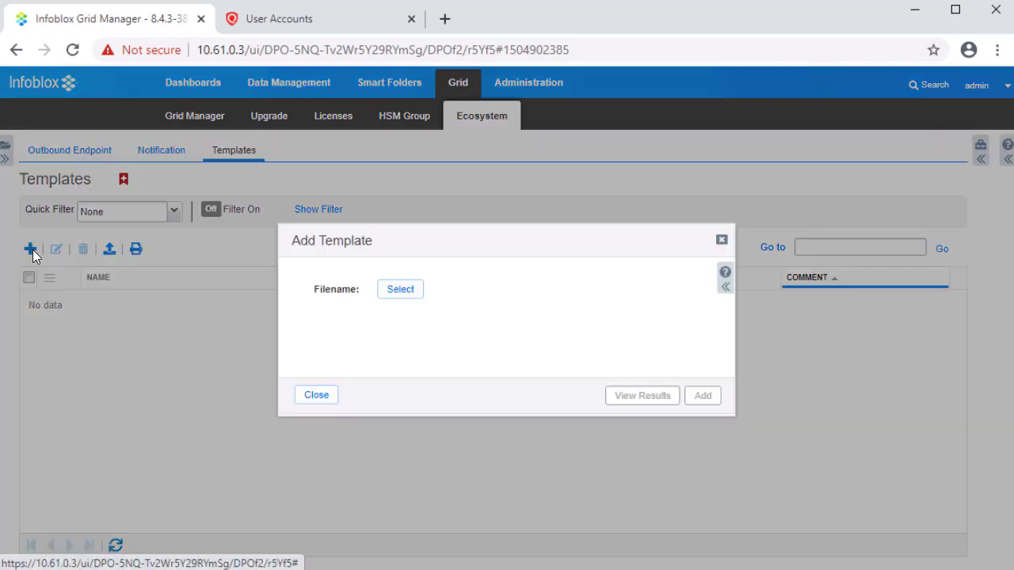
pyautogui.click(391, 299)
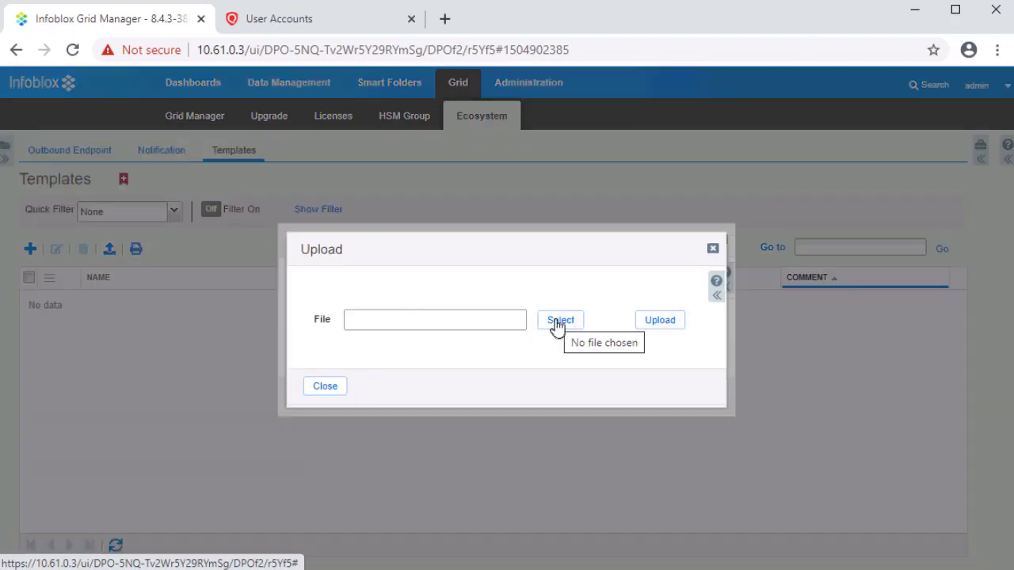
pyautogui.click(559, 325)
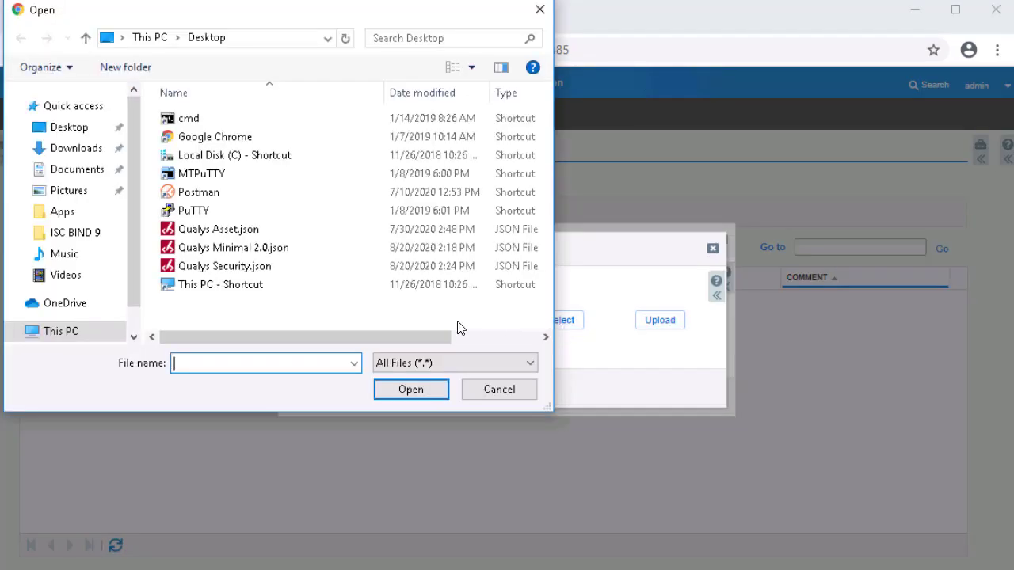
pyautogui.click(288, 231)
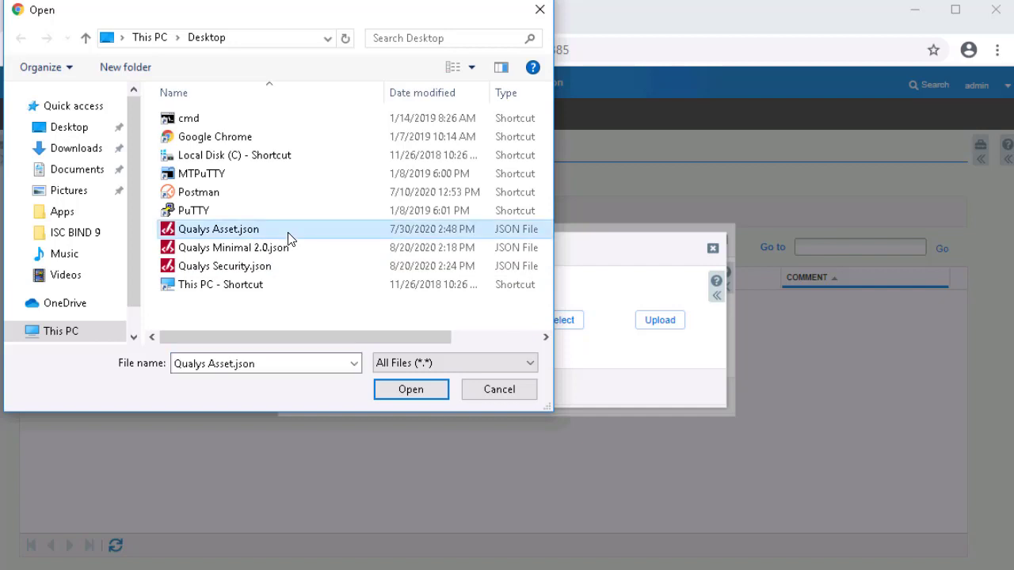
pyautogui.click(407, 389)
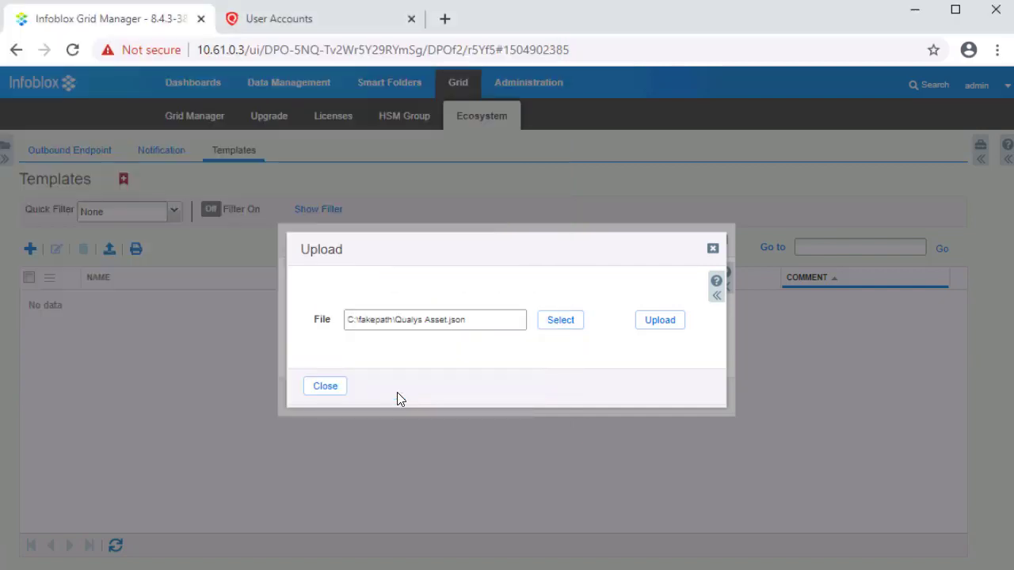
pyautogui.click(652, 325)
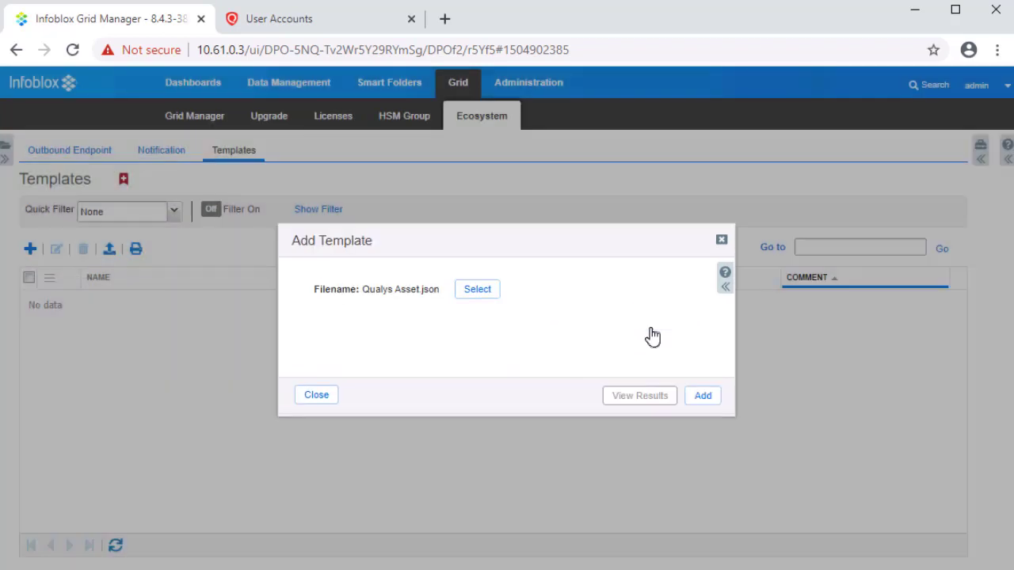
pyautogui.click(703, 396)
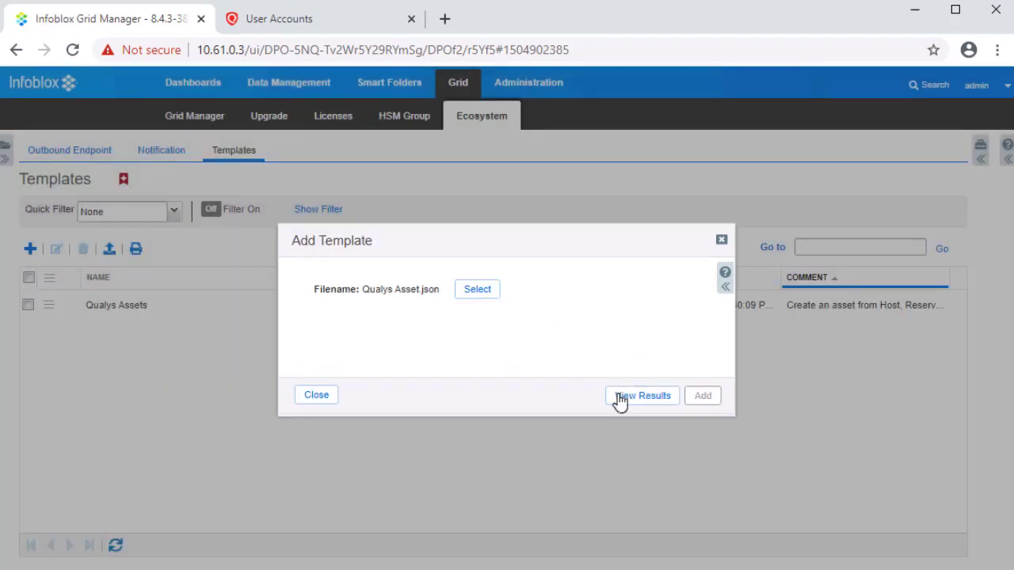
pyautogui.click(318, 395)
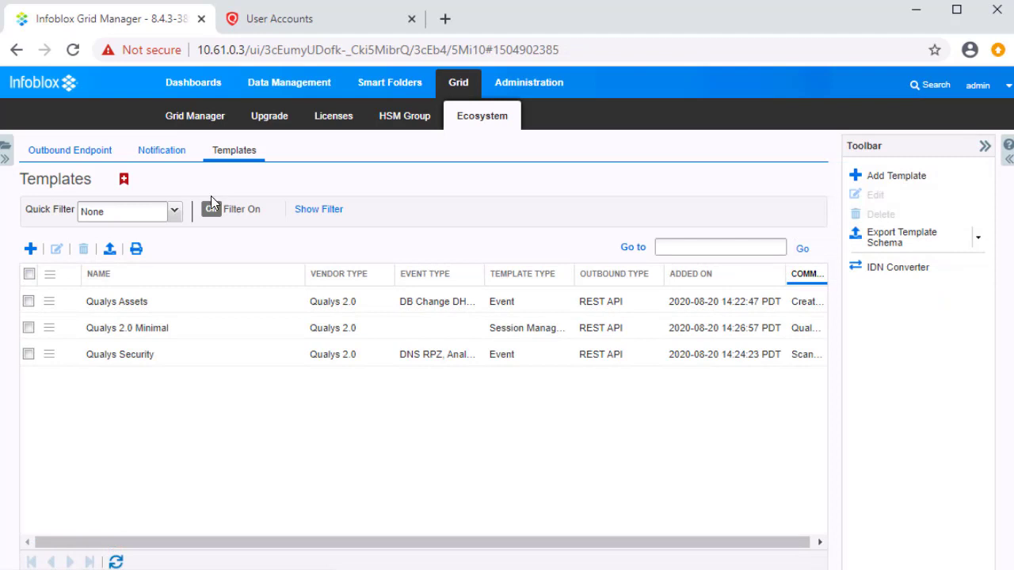
pyautogui.click(28, 303)
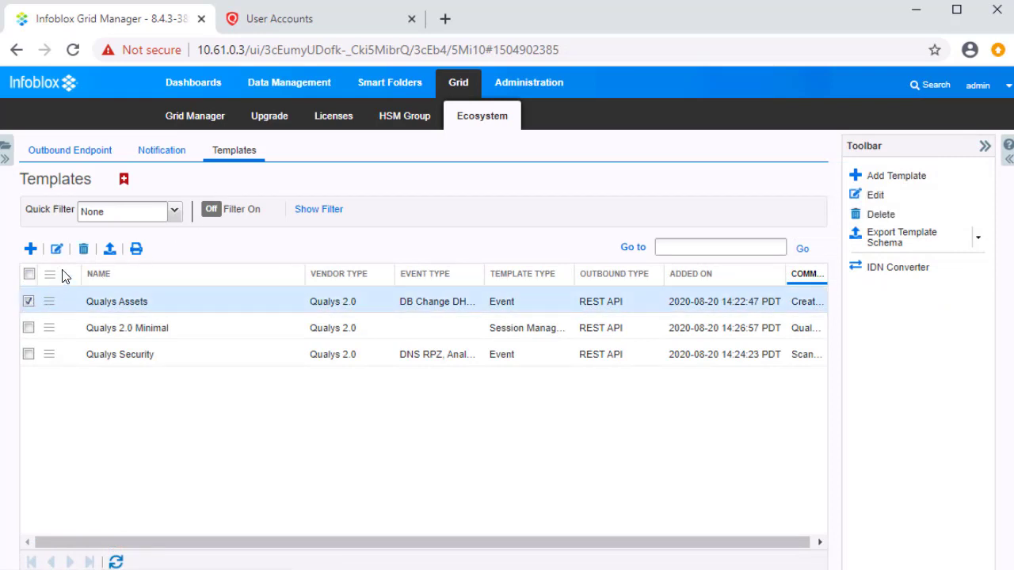
pyautogui.click(59, 251)
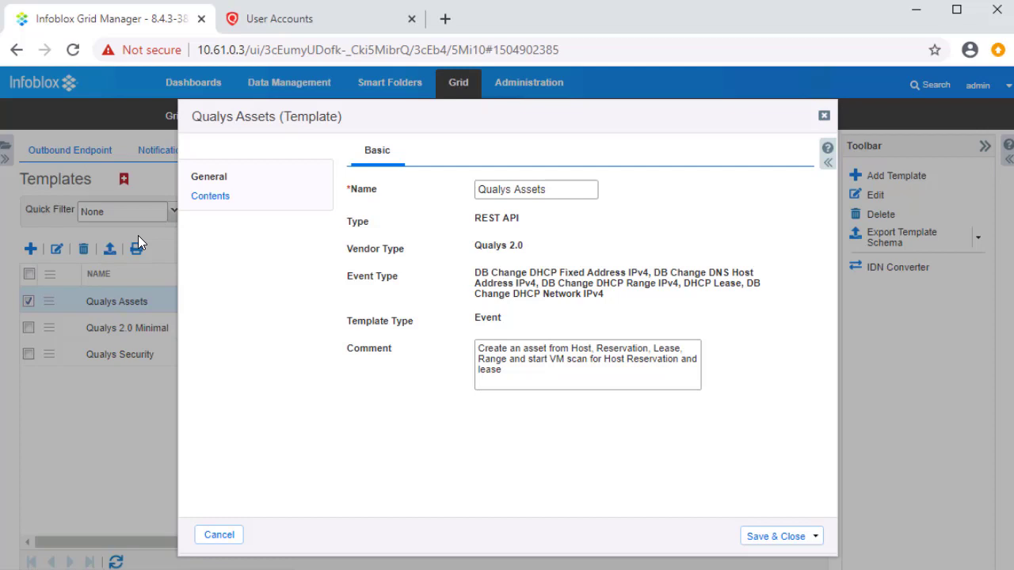
pyautogui.click(198, 198)
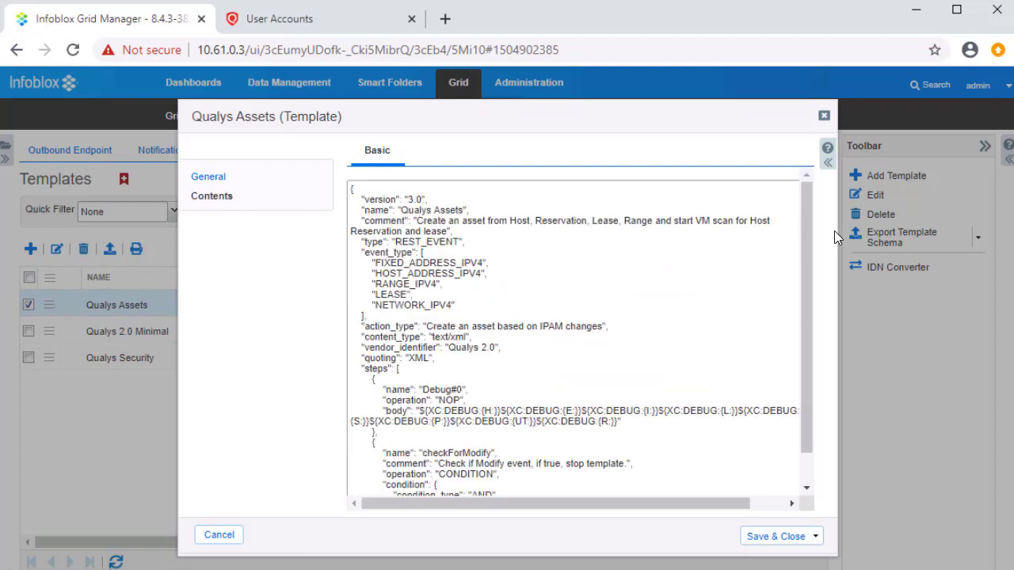
pyautogui.moveTo(805, 231); pyautogui.dragTo(818, 251)
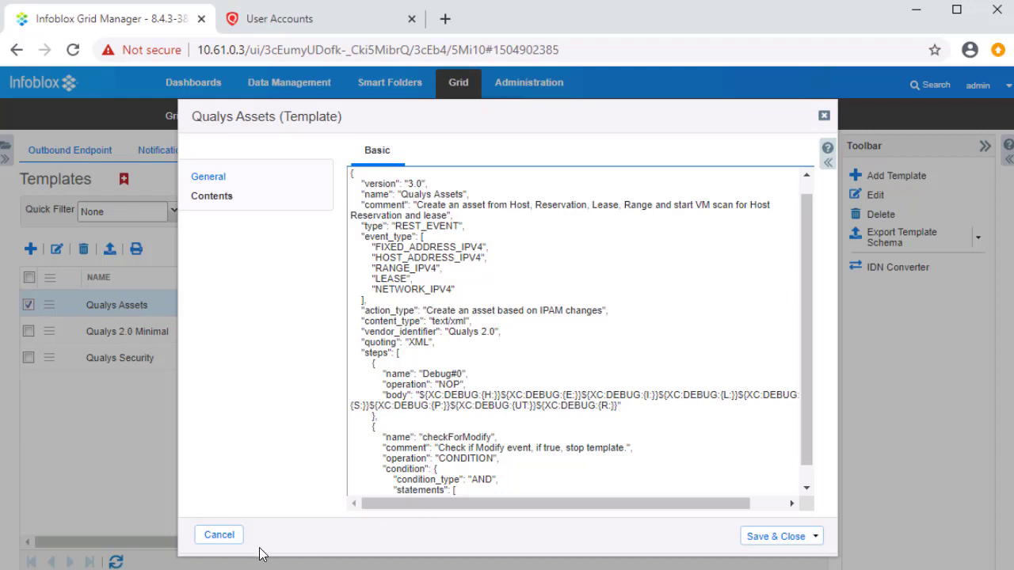
pyautogui.click(219, 536)
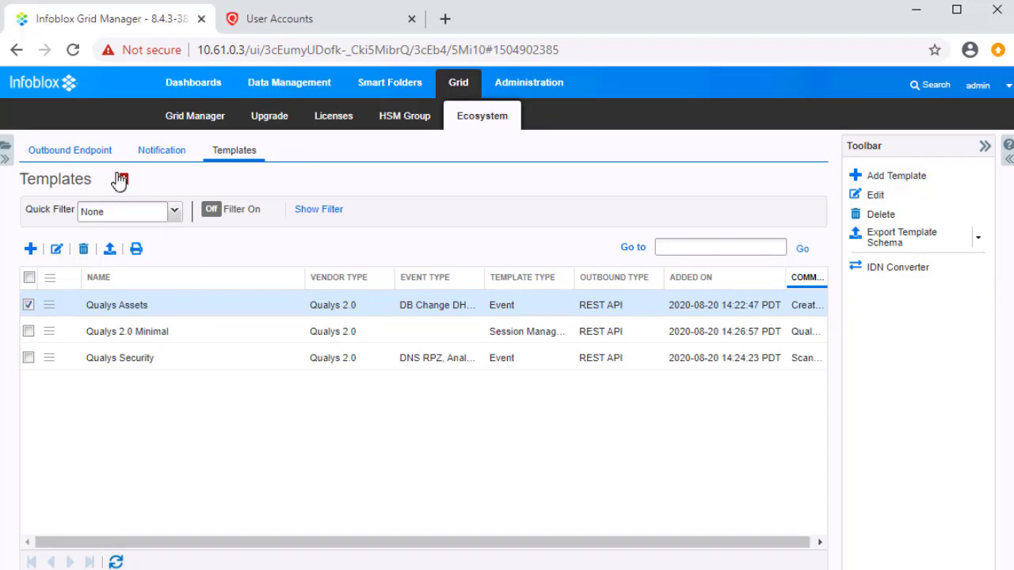
# Open the Qualys REST API outbound endpoint for editing to view its URI and credentials.
pyautogui.click(85, 151)
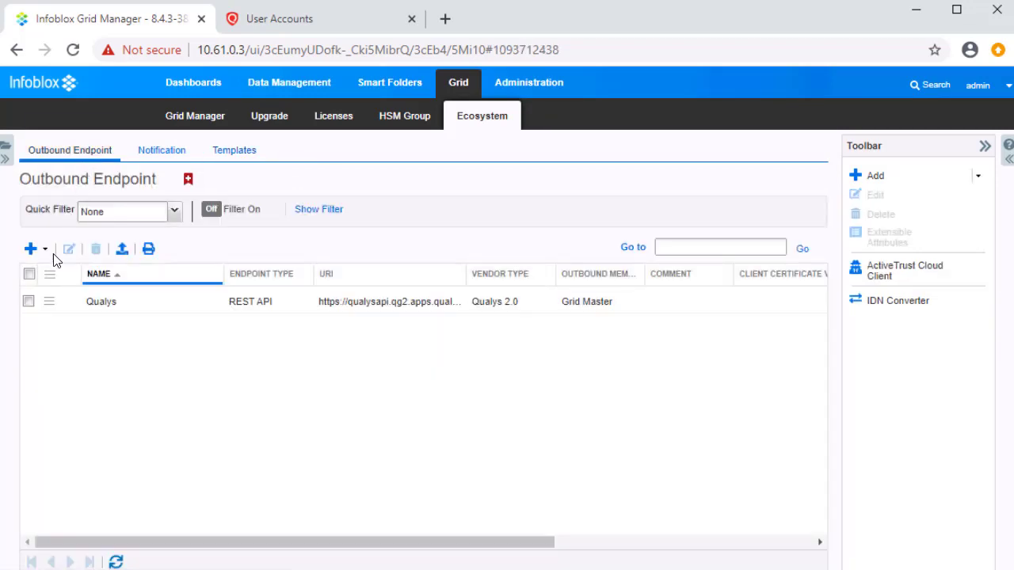
pyautogui.click(29, 301)
pyautogui.click(70, 250)
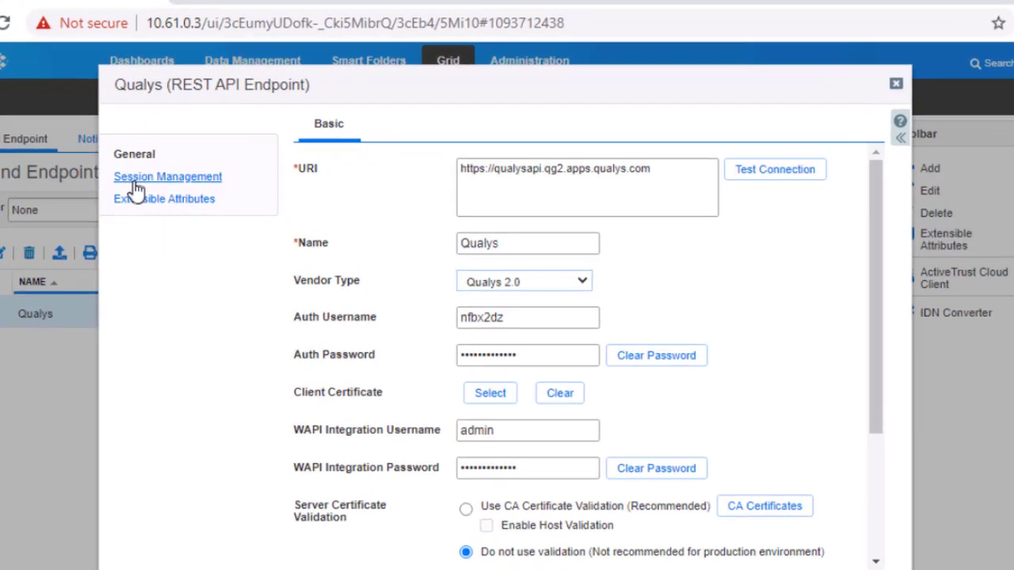
# Check the endpoint's Session Management settings, cancel without saving, and show the Notification rules list.
pyautogui.click(189, 183)
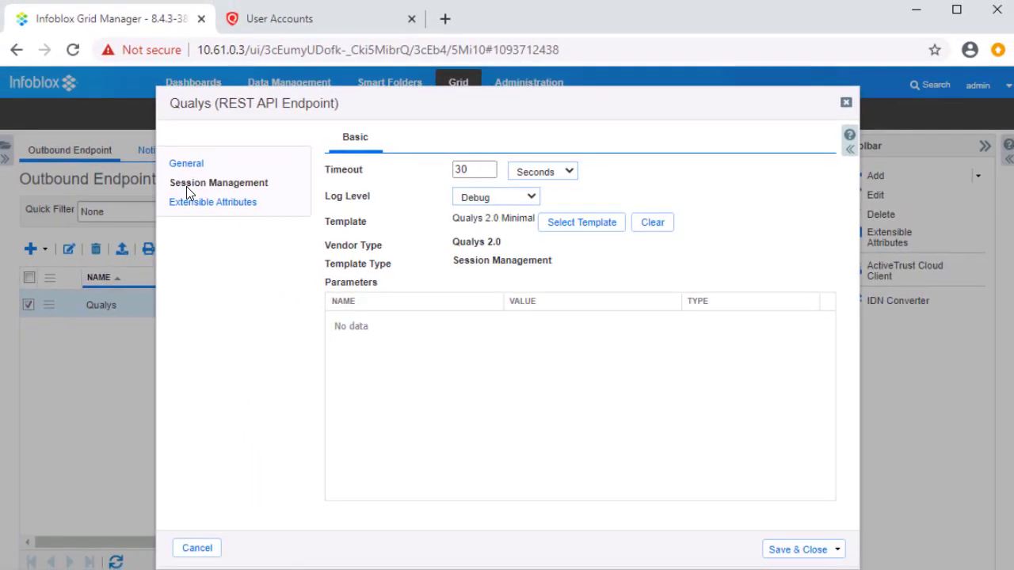
pyautogui.click(188, 548)
pyautogui.click(49, 305)
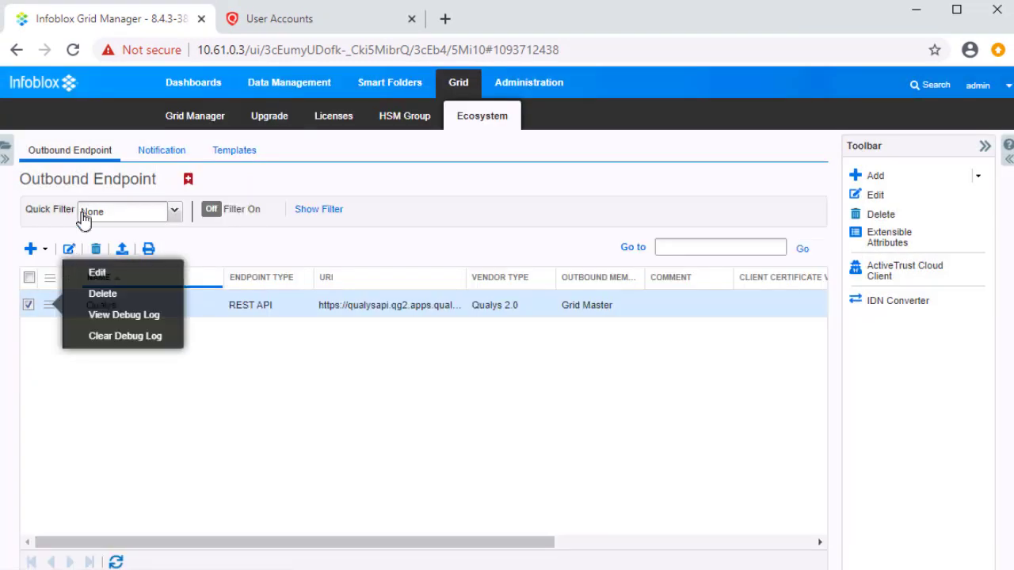
pyautogui.click(137, 151)
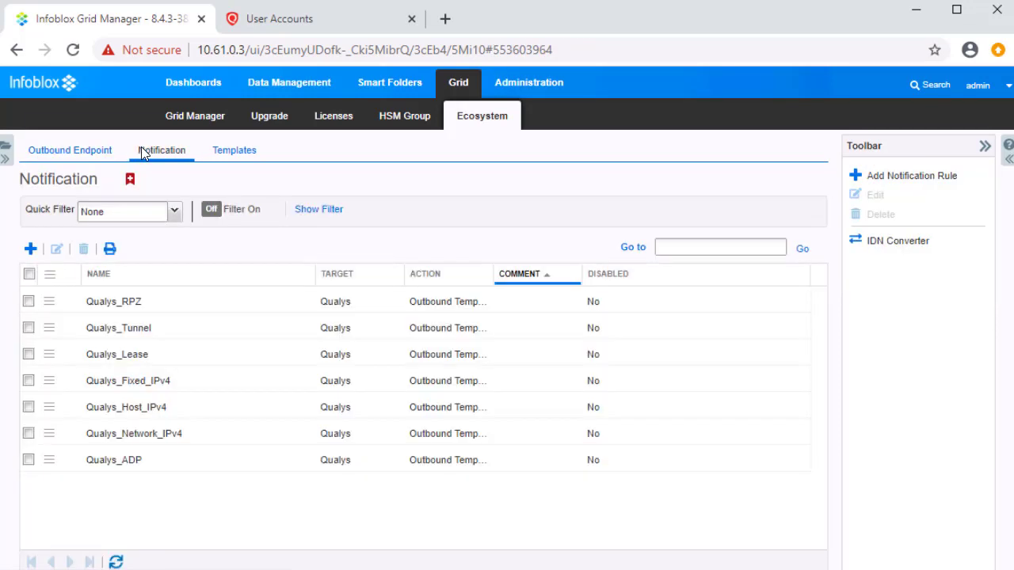
# Edit Qualys_RPZ, review its DNS RPZ rule for example.com, and reach its Deduplication settings.
pyautogui.click(50, 308)
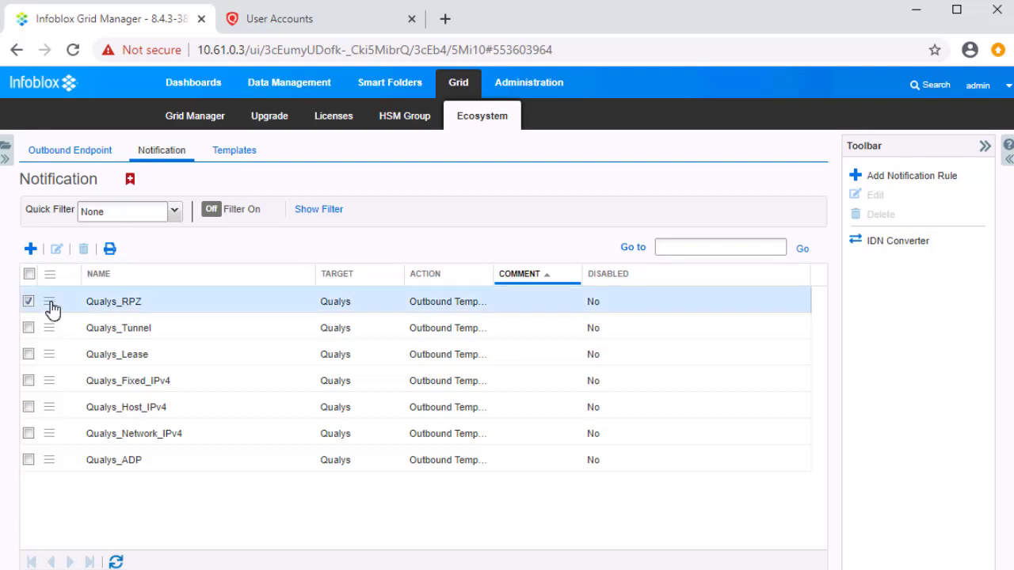
pyautogui.click(51, 308)
pyautogui.click(99, 267)
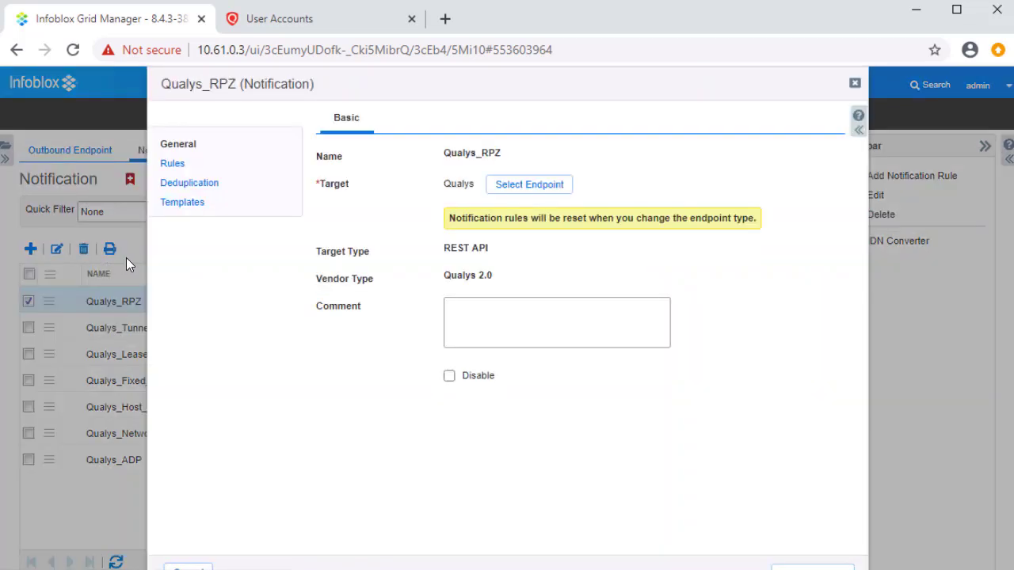
pyautogui.click(174, 164)
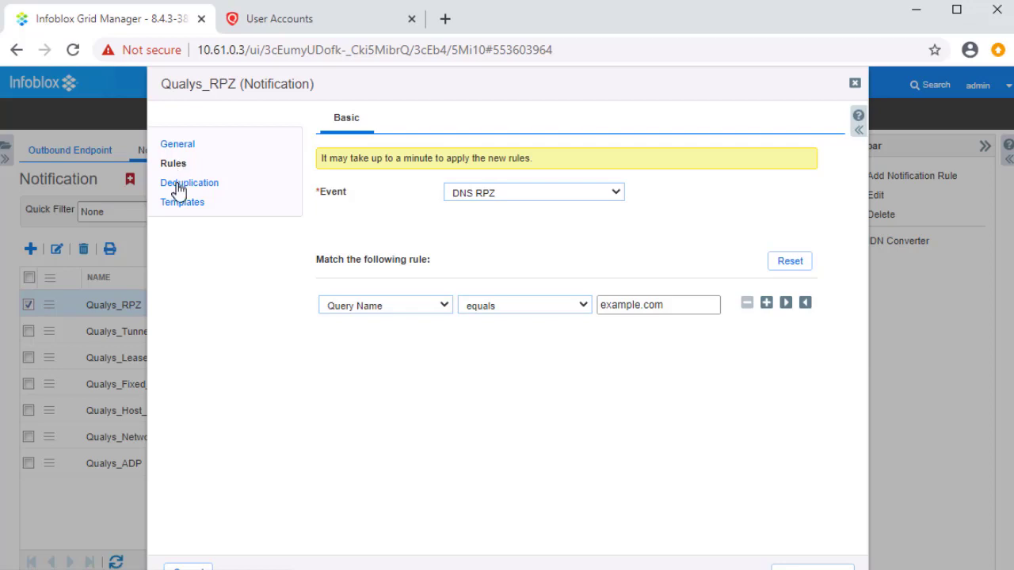
pyautogui.click(179, 190)
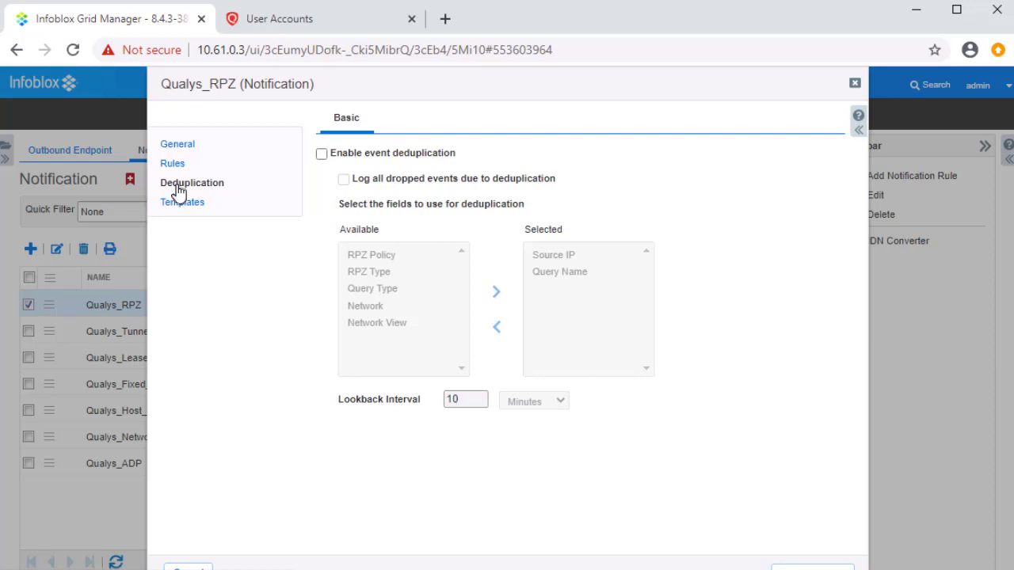
# Enable event deduplication for Qualys_RPZ on Source IP and Query Name over 10 minutes.
pyautogui.click(321, 155)
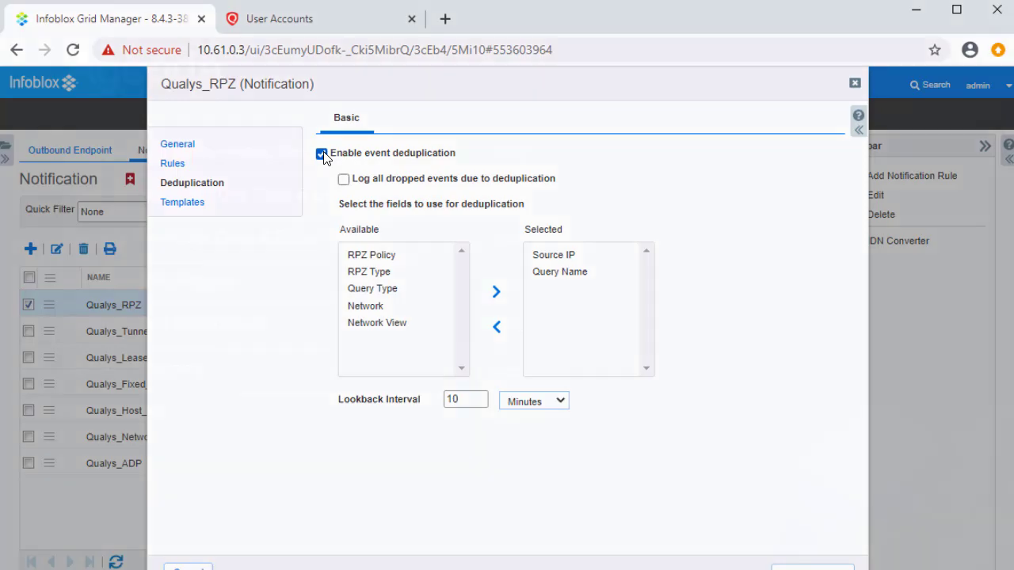